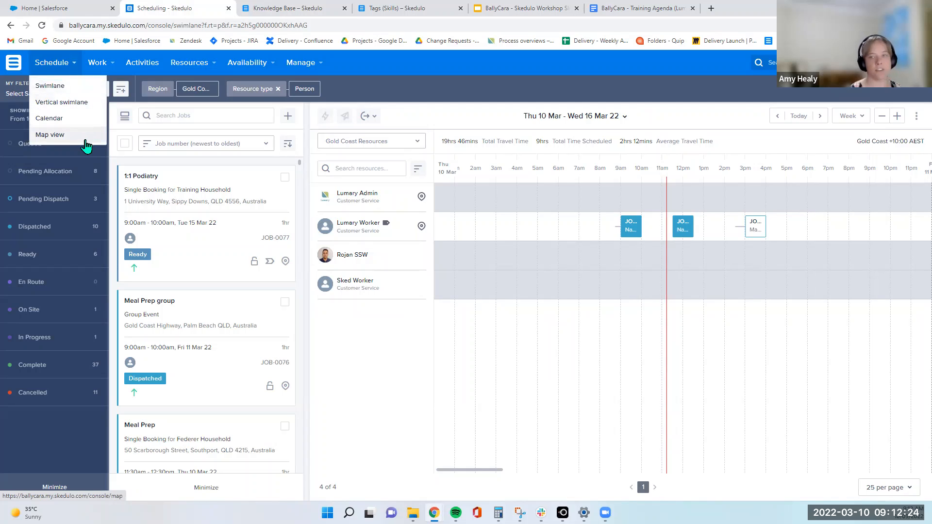
# Switch the schedule to the vertical swimlane view
pyautogui.click(72, 90)
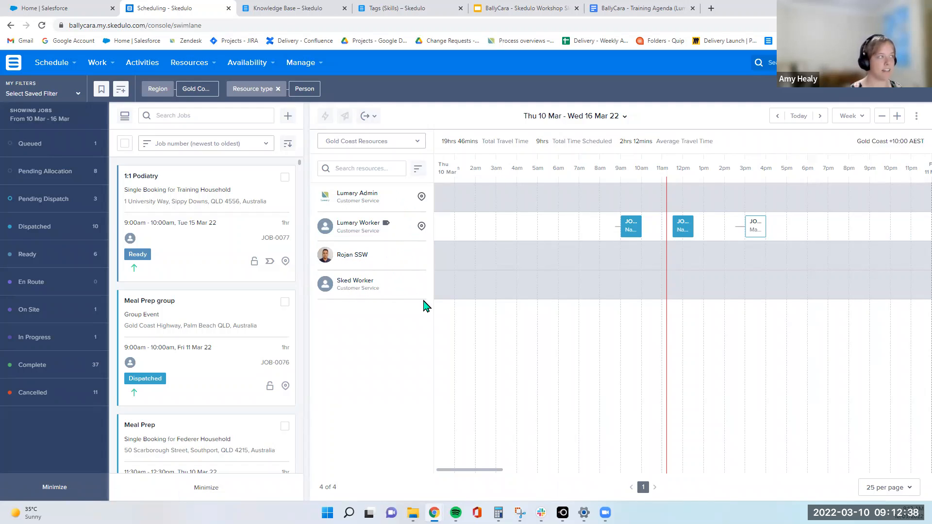
pyautogui.moveTo(76, 70)
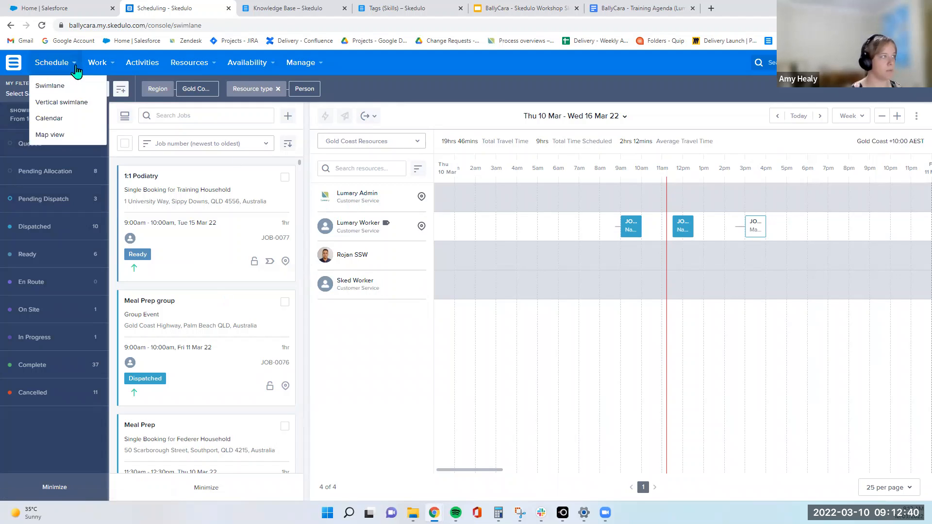
pyautogui.click(72, 103)
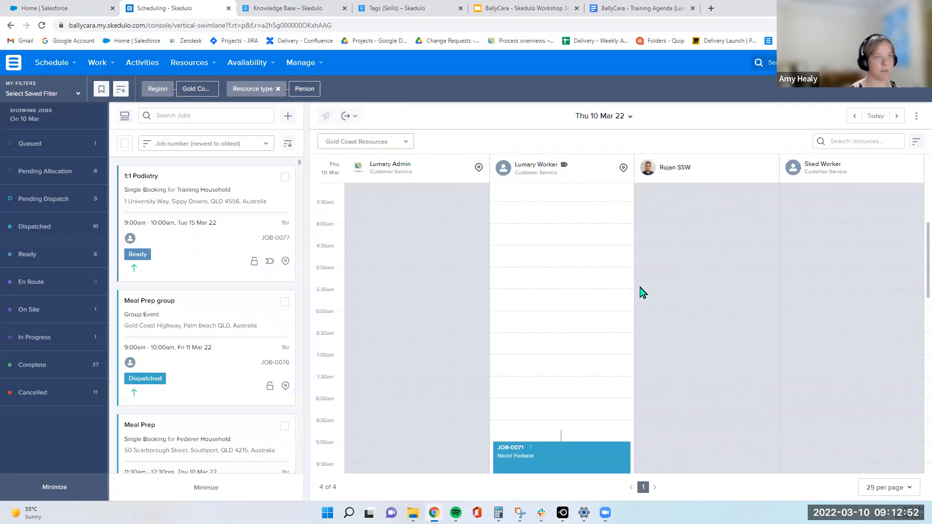
# Switch the schedule to the calendar view
pyautogui.click(70, 63)
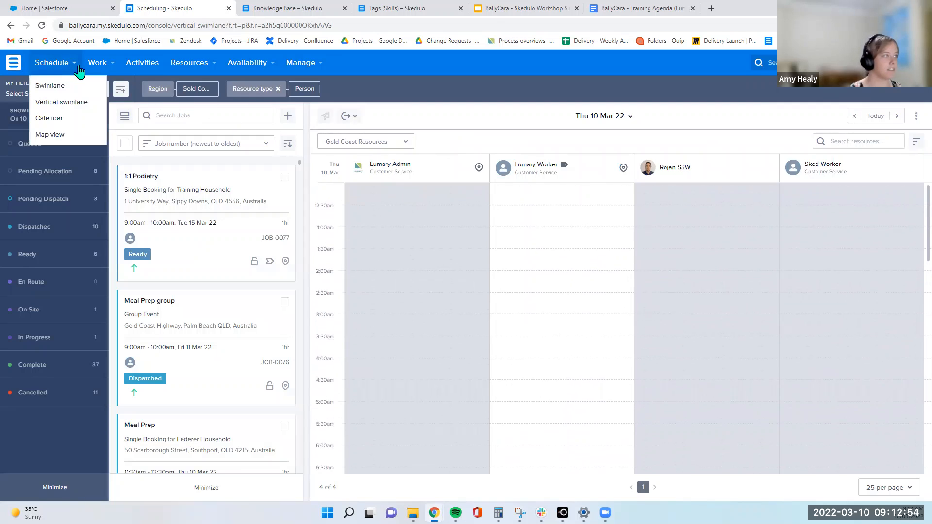
pyautogui.click(68, 118)
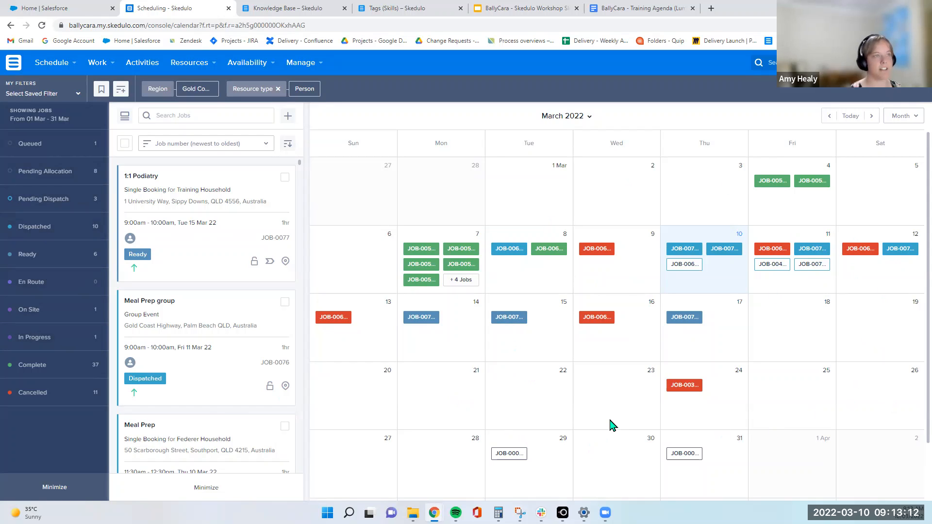
# Switch the schedule to the map view
pyautogui.click(51, 62)
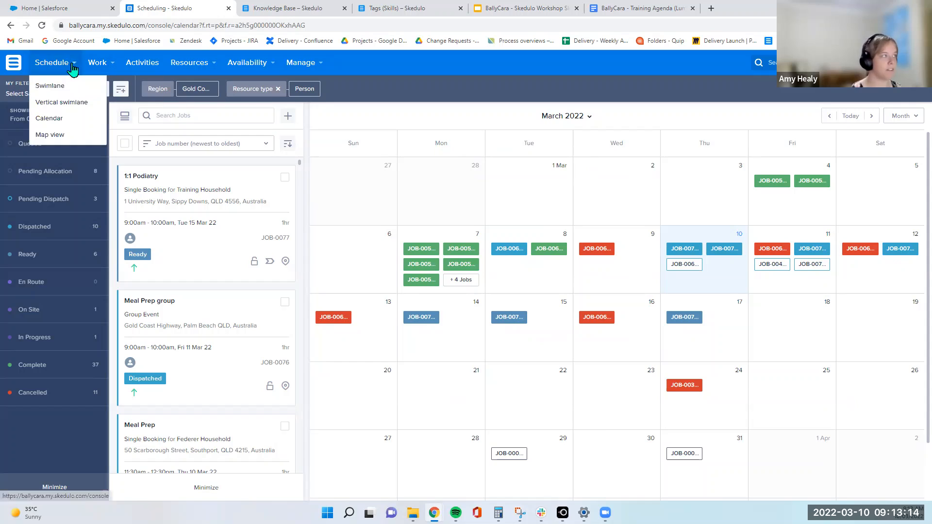
pyautogui.click(54, 133)
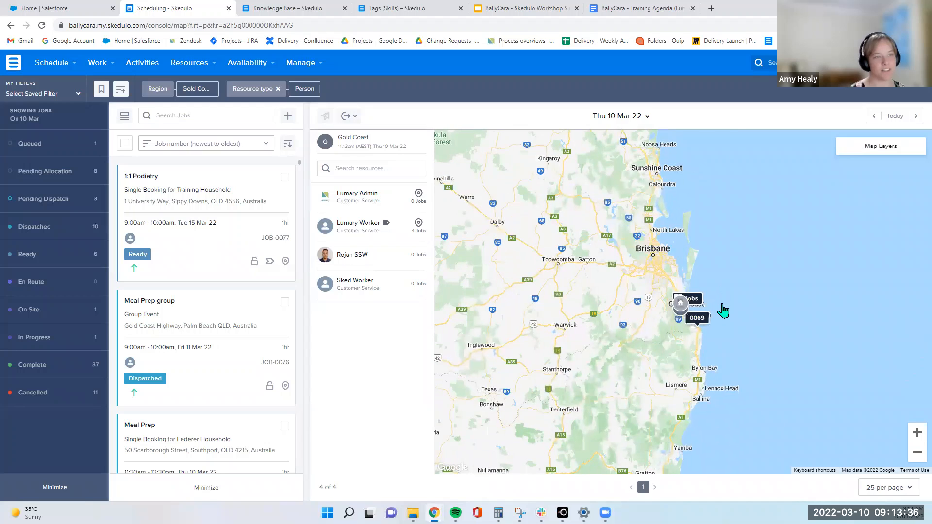
# Return the schedule to the swimlane view
pyautogui.moveTo(762, 332)
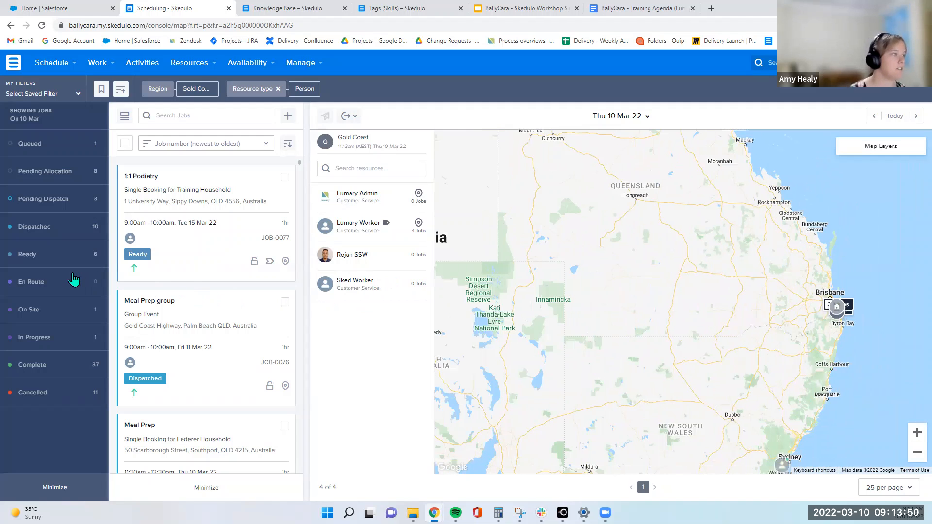
pyautogui.click(52, 62)
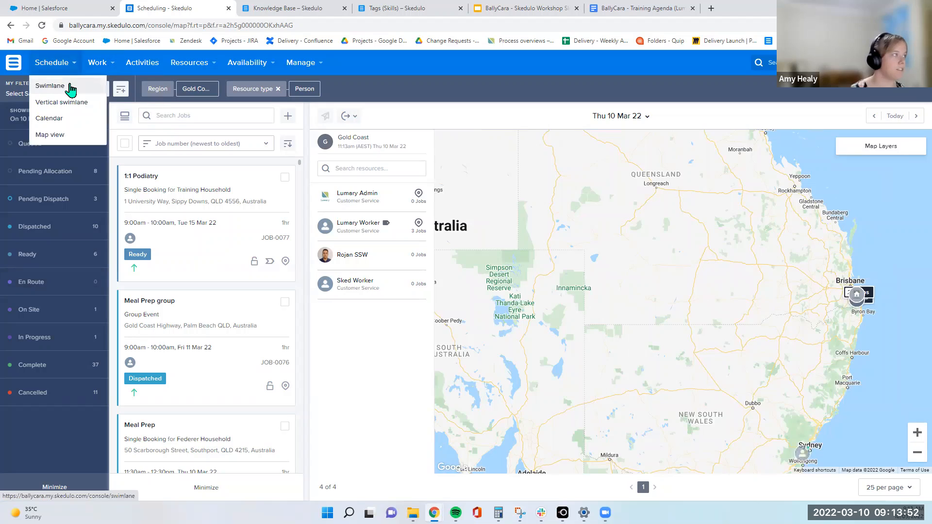
pyautogui.click(73, 90)
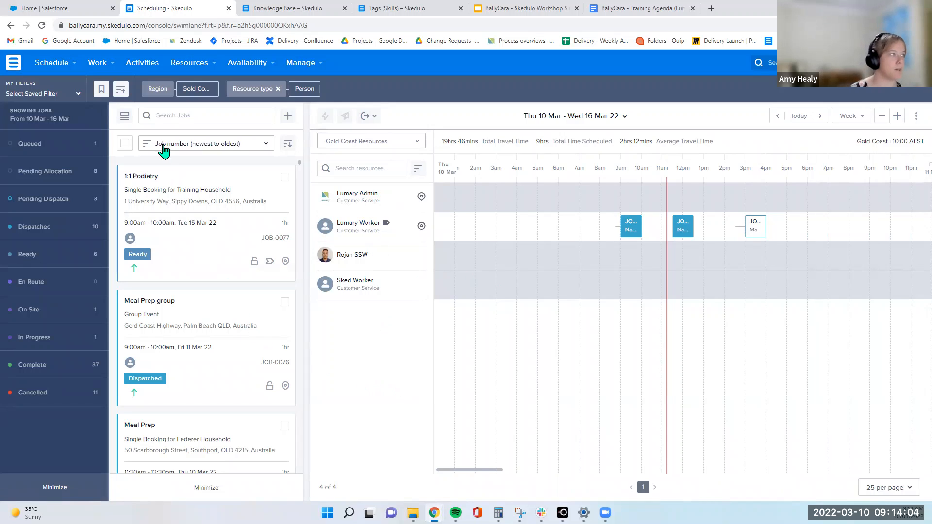
# Open the All work list and browse through the listed jobs
pyautogui.moveTo(117, 71)
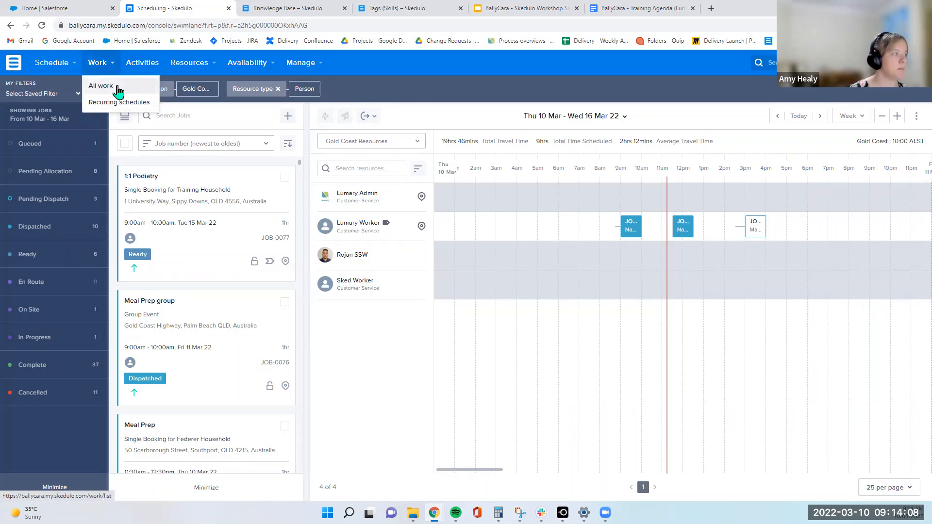
pyautogui.click(119, 91)
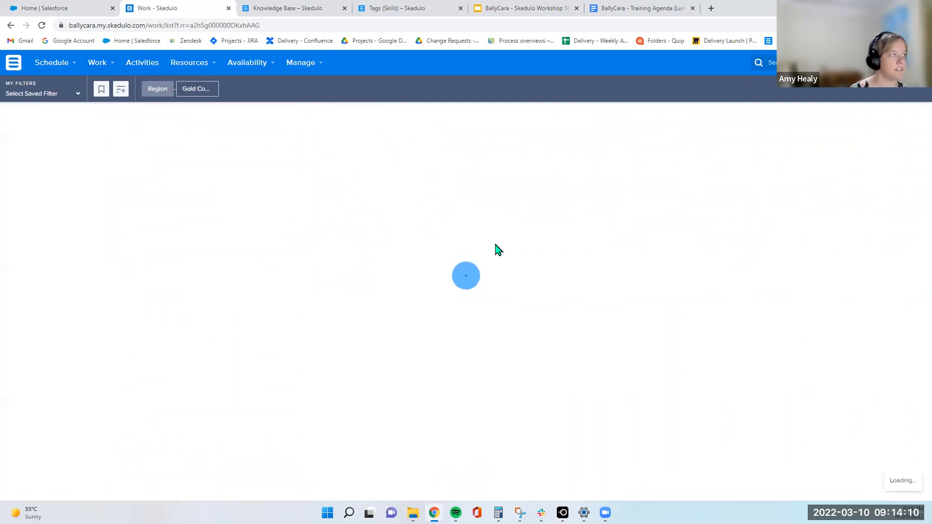
pyautogui.scroll(-6, 619, 260)
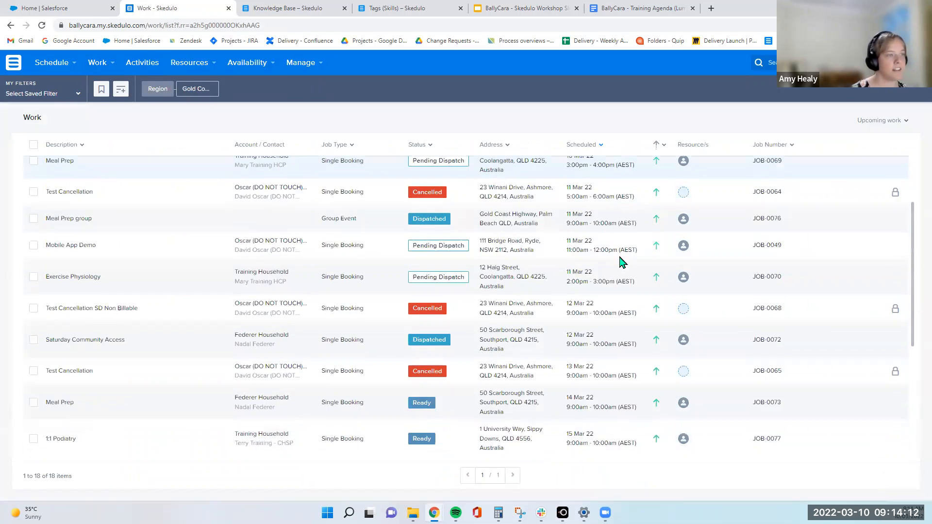
pyautogui.scroll(6, 595, 312)
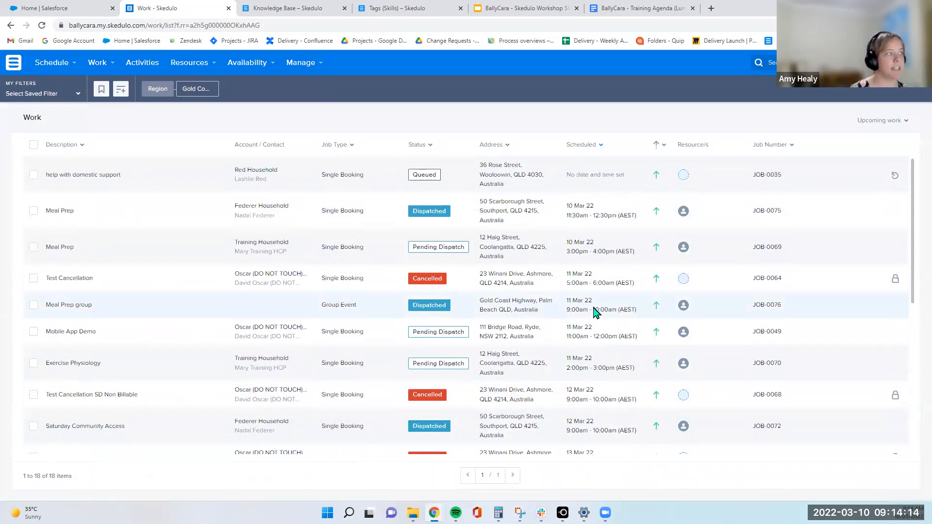
pyautogui.scroll(-5, 595, 312)
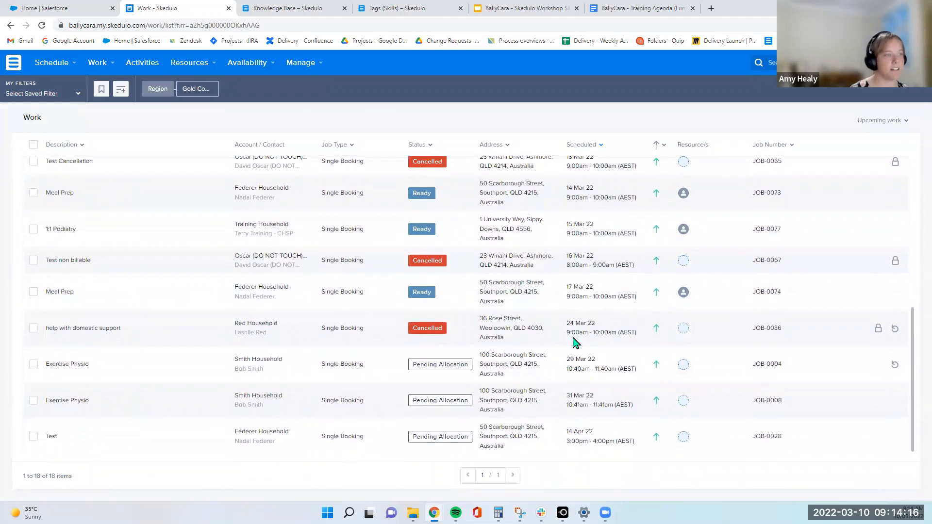
pyautogui.scroll(5, 568, 342)
pyautogui.scroll(2, 569, 342)
pyautogui.scroll(-6, 570, 327)
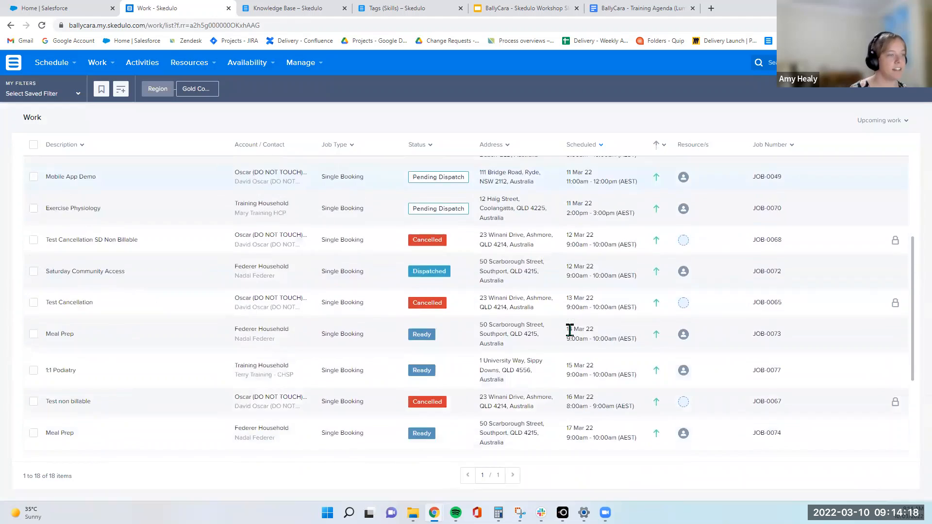
pyautogui.scroll(6, 203, 231)
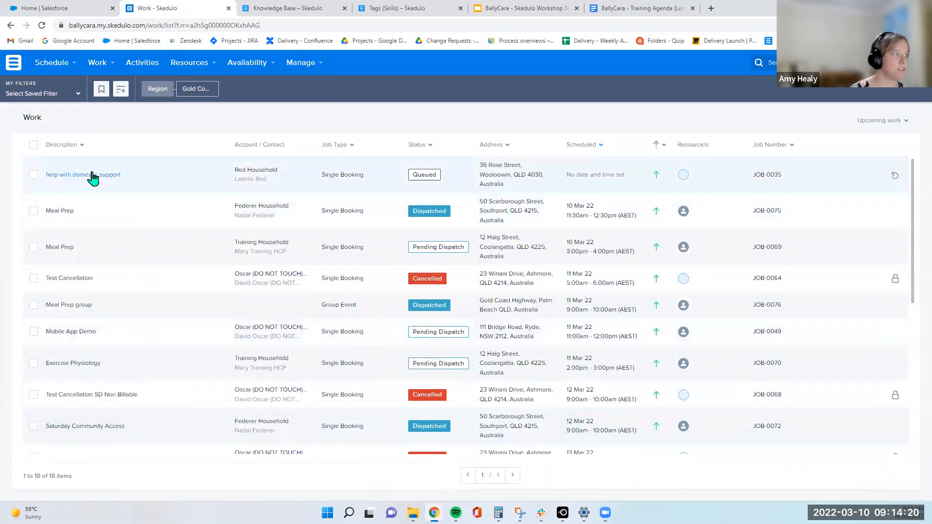
# Open the 'help with domestic support' job details, go back, and open the 'Meal Prep' job on 10 Mar
pyautogui.click(91, 177)
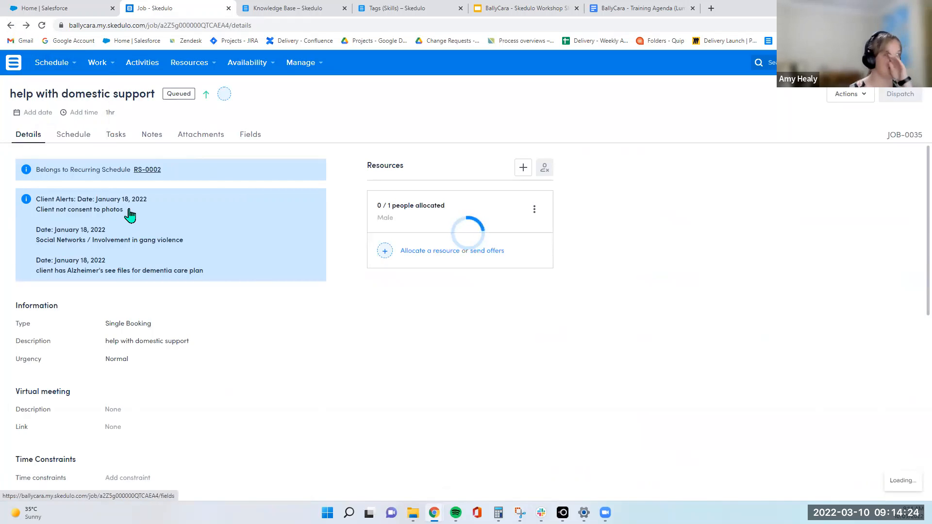
pyautogui.click(11, 26)
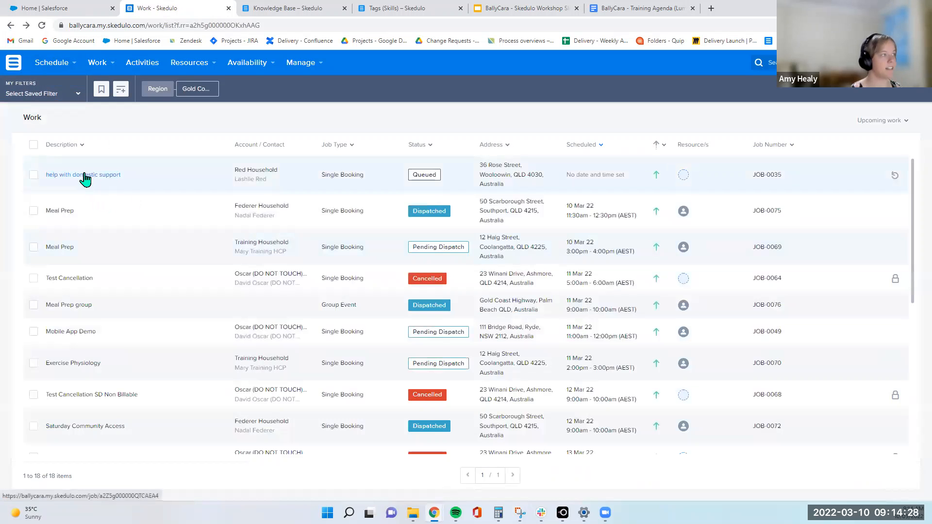
pyautogui.click(59, 211)
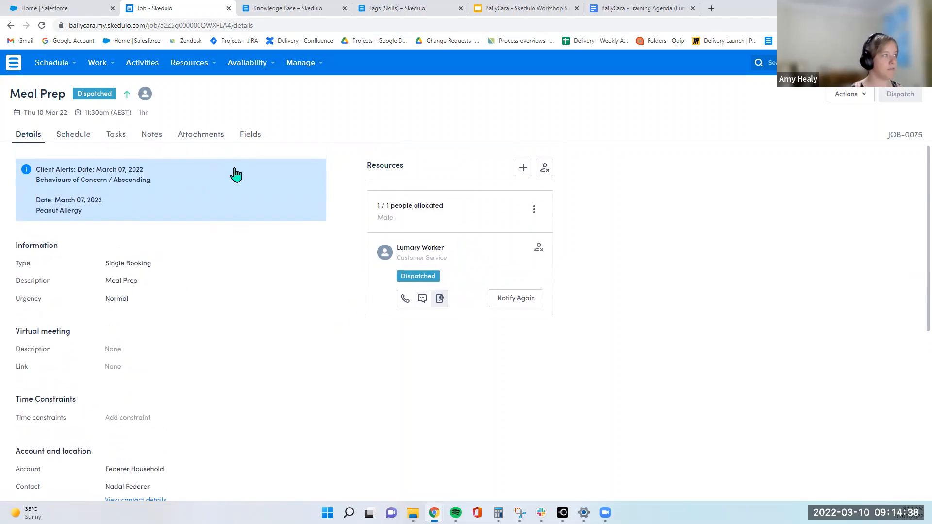
# Open the list of recurring schedules
pyautogui.click(97, 62)
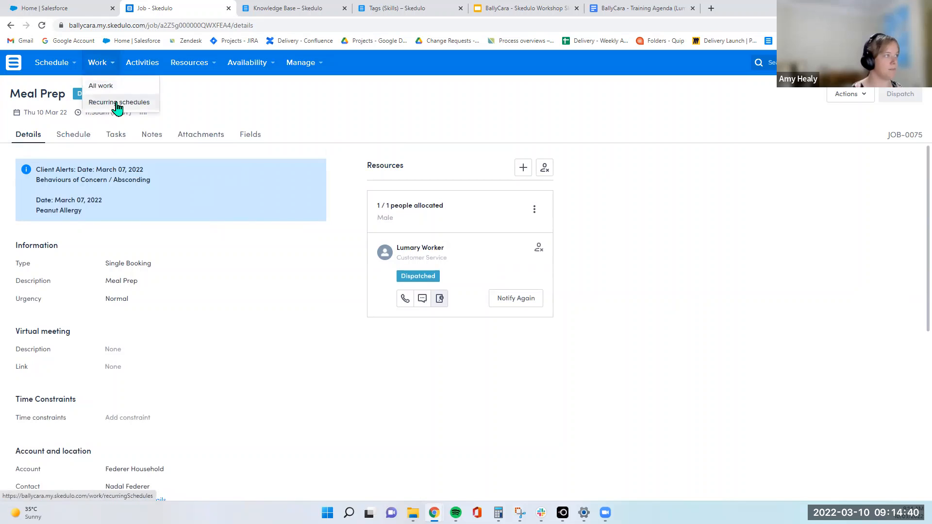
pyautogui.click(117, 103)
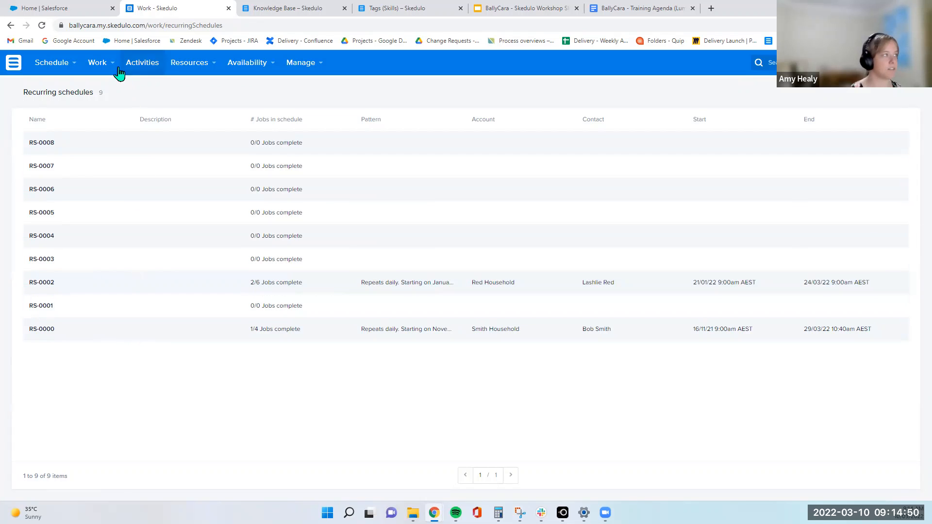
# Open the Activities list and select the upcoming activities filter
pyautogui.click(148, 68)
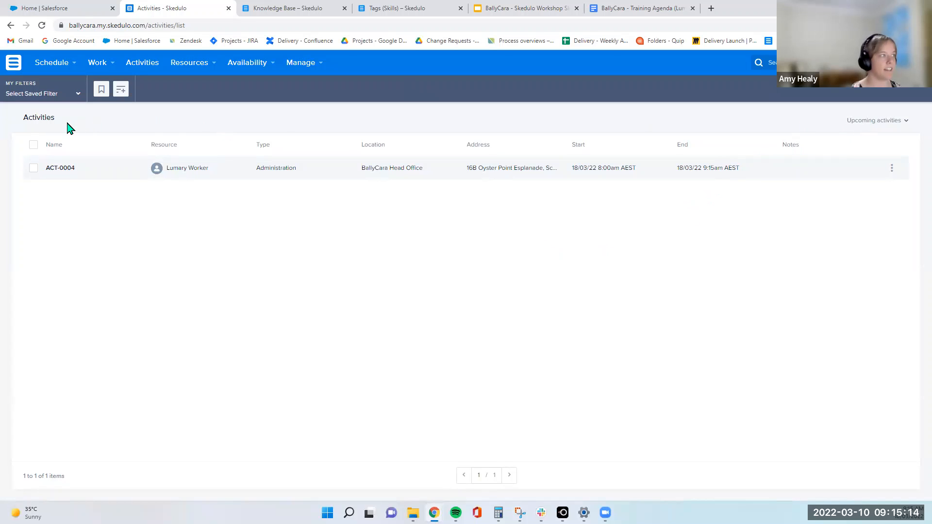
pyautogui.moveTo(175, 68)
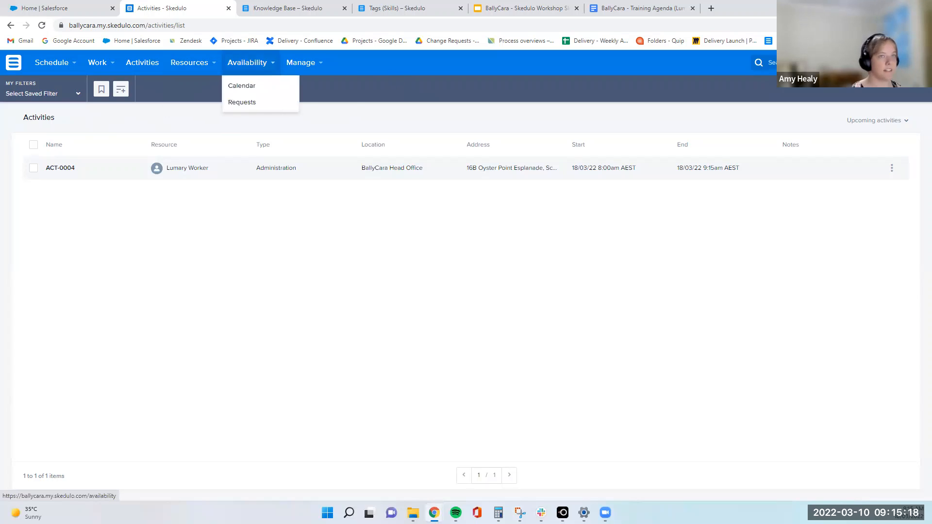
pyautogui.click(900, 122)
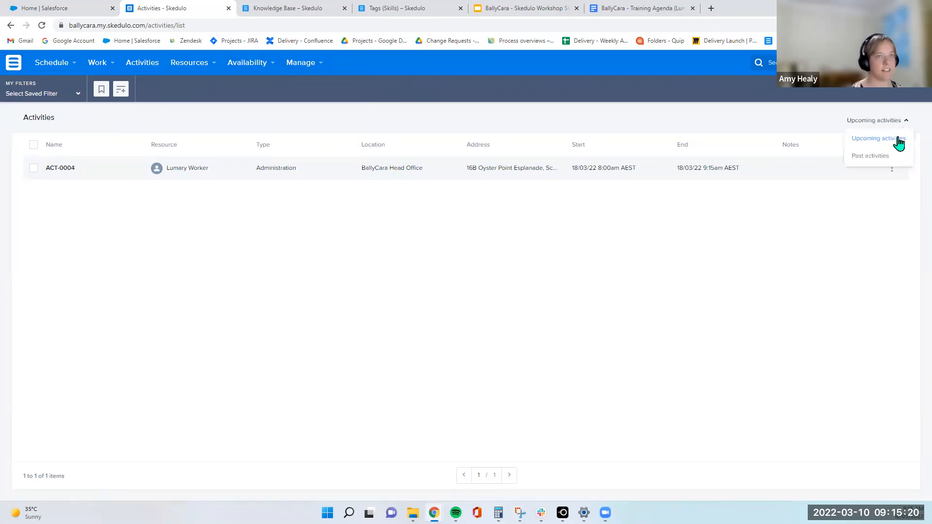
pyautogui.click(898, 139)
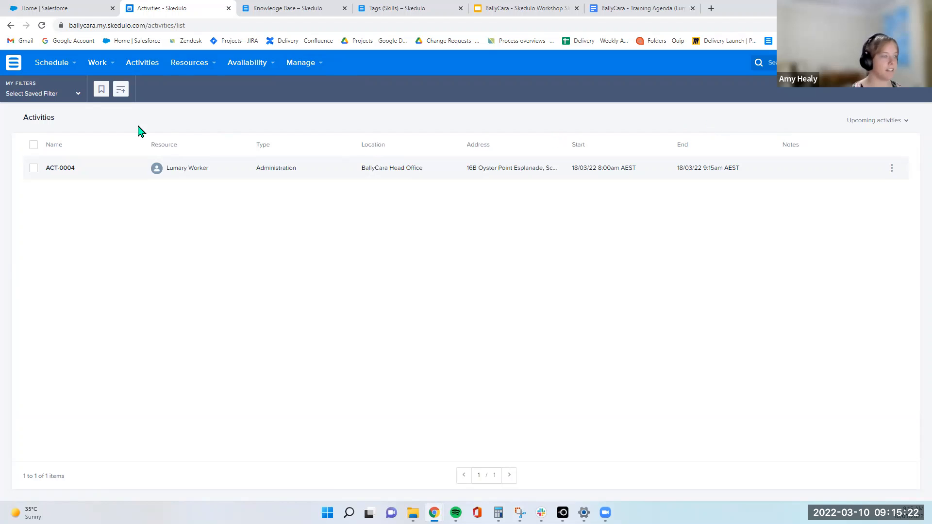
# Browse the People and Assets resource lists, ending on the People list
pyautogui.moveTo(185, 65)
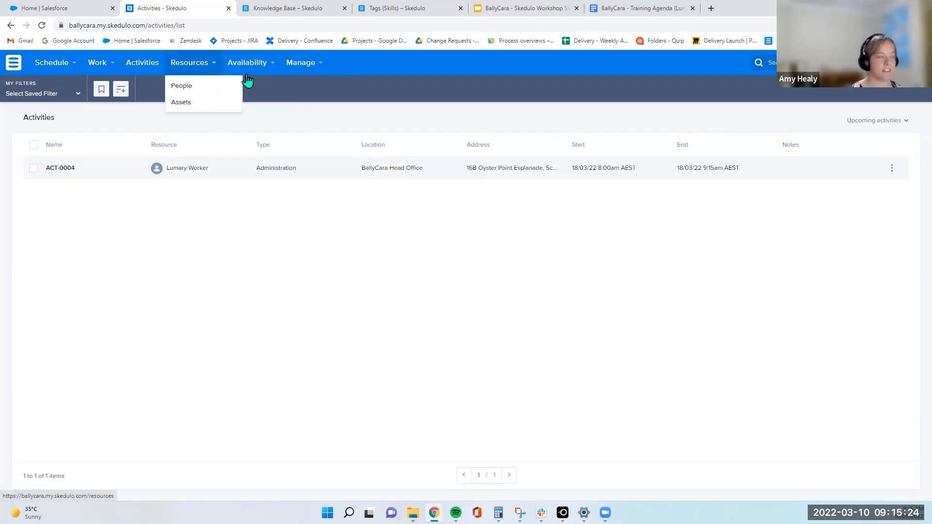
pyautogui.click(195, 88)
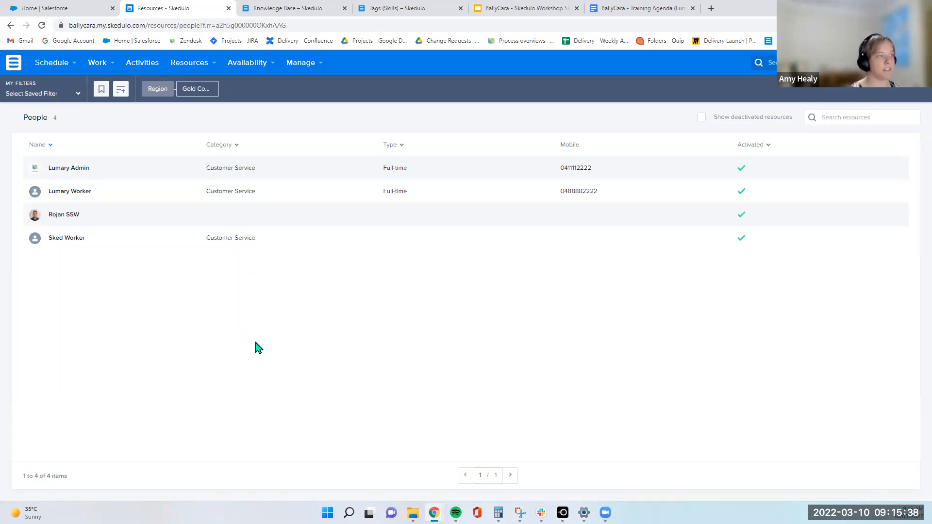
pyautogui.click(197, 64)
pyautogui.click(187, 103)
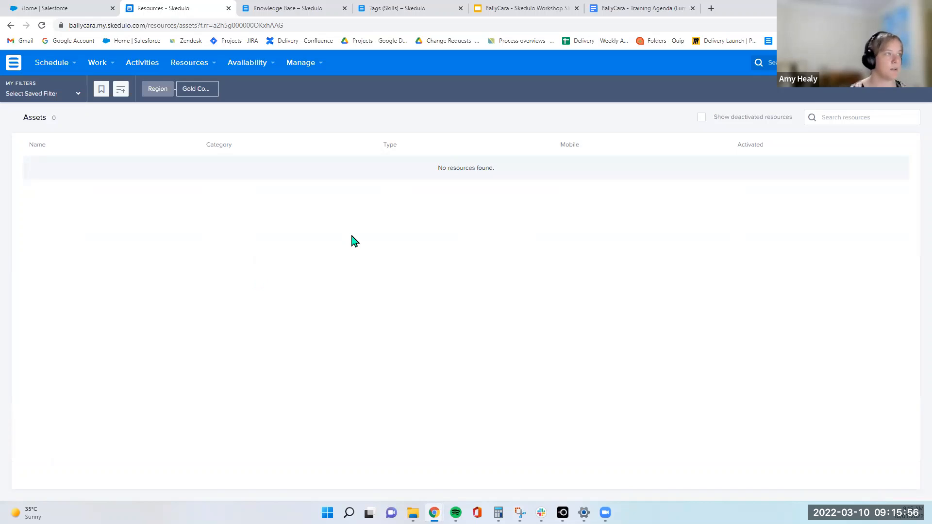
pyautogui.moveTo(189, 62)
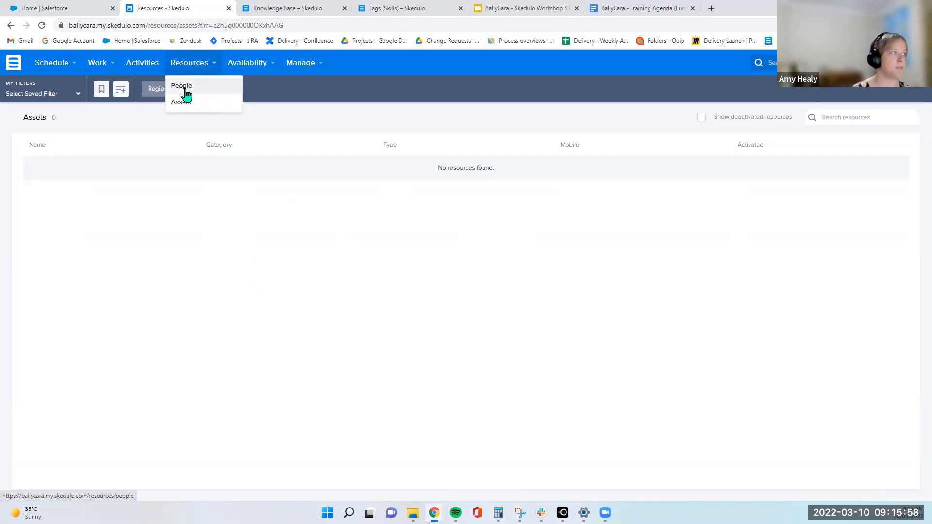
pyautogui.click(182, 87)
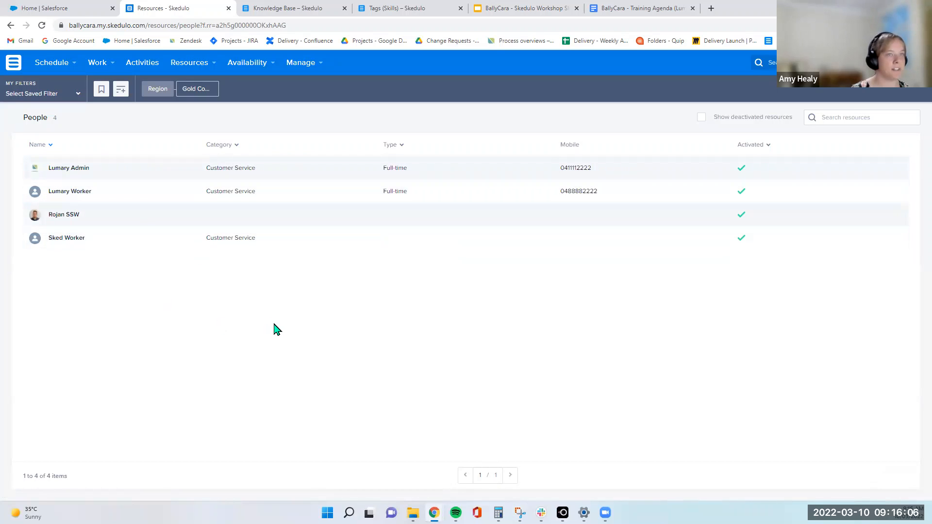
# Open the availability calendar and start adding a new availability template
pyautogui.moveTo(265, 72)
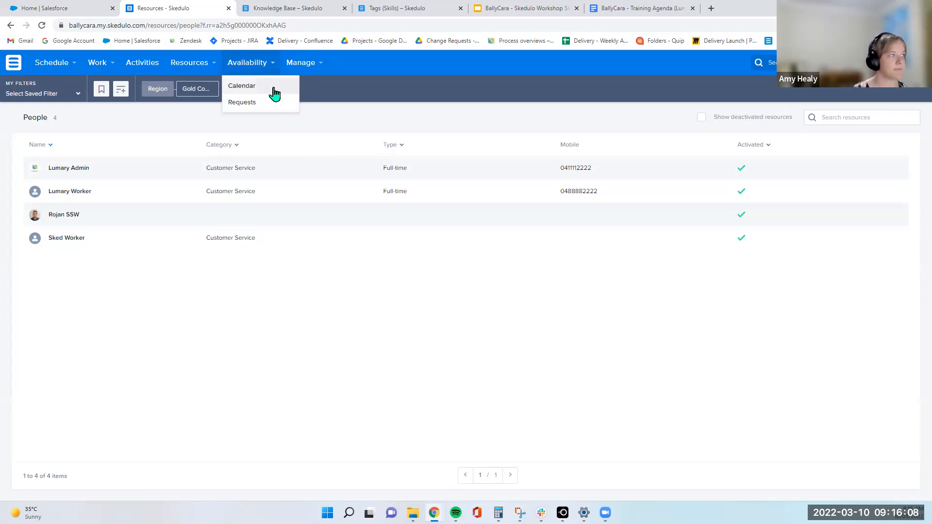
pyautogui.click(236, 88)
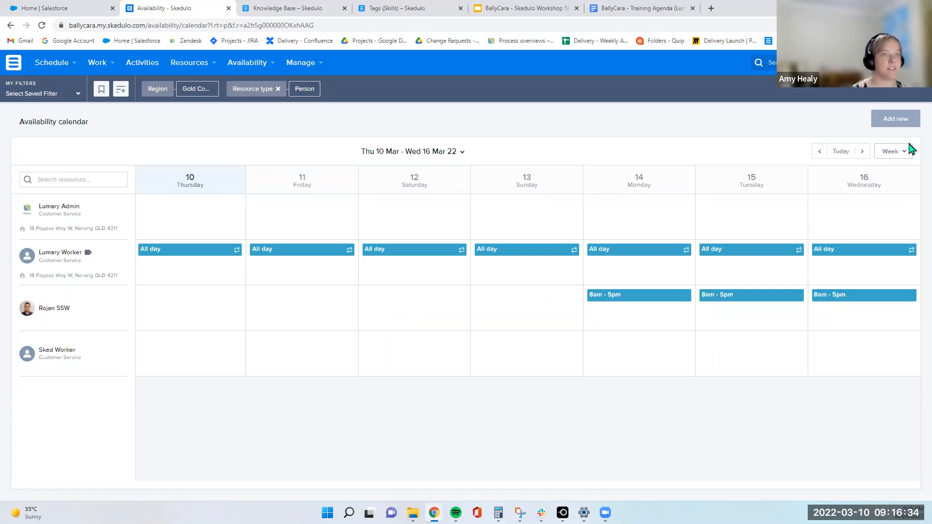
pyautogui.click(901, 127)
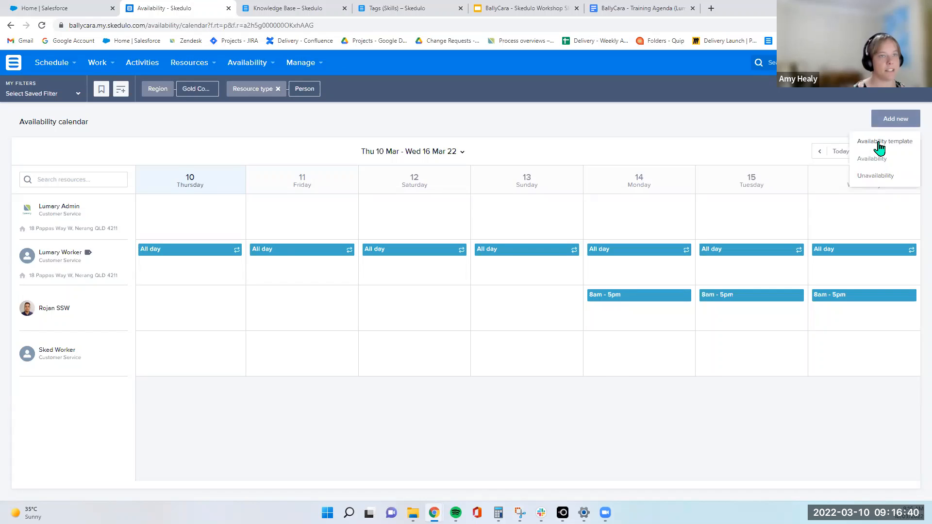
pyautogui.click(880, 144)
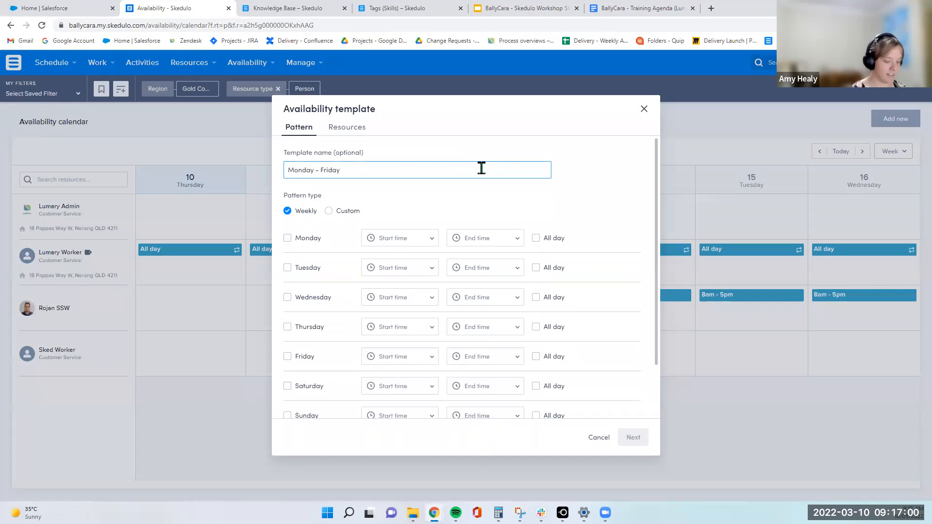
# Name the template Monday – Friday (9-5) and tick Monday through Friday in the weekly pattern
pyautogui.write(')')
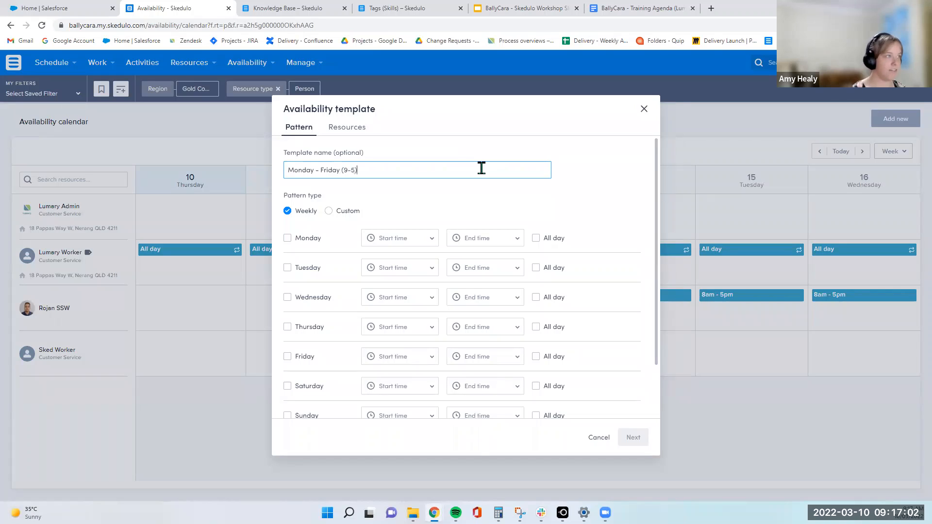
pyautogui.click(477, 201)
pyautogui.click(287, 239)
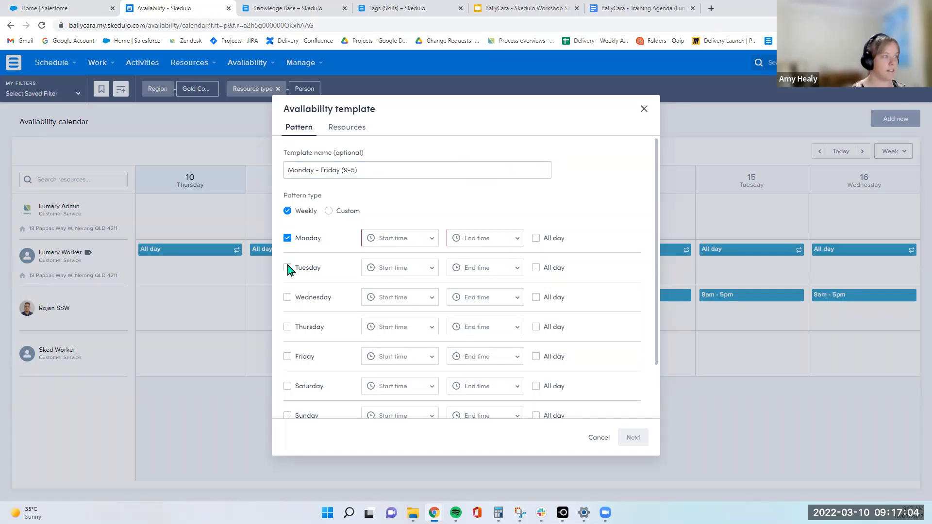
pyautogui.click(287, 268)
pyautogui.click(287, 297)
pyautogui.click(288, 327)
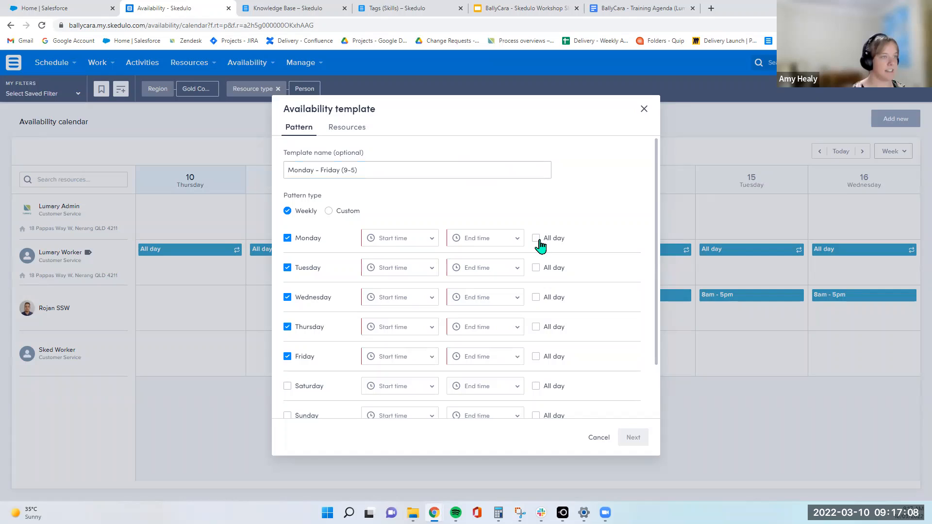
# Set Monday's availability from 9:00am to 5:00pm
pyautogui.click(423, 237)
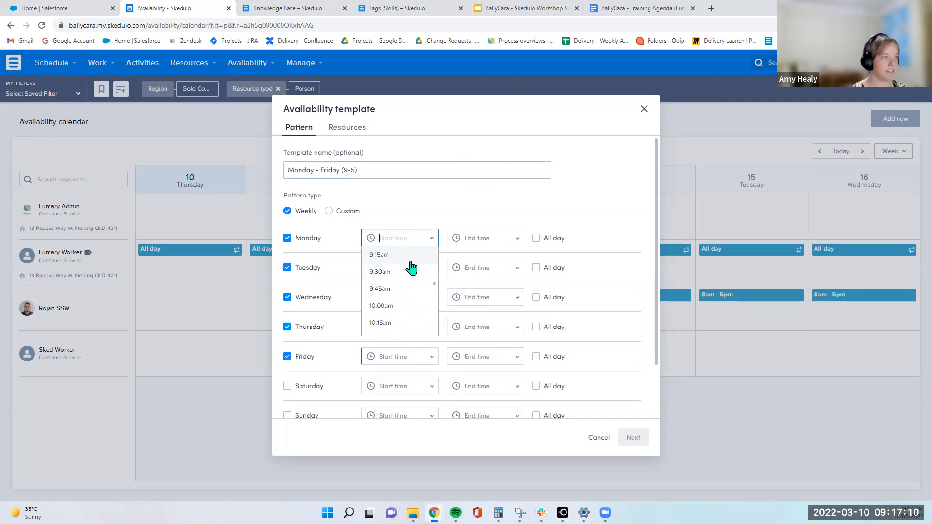
pyautogui.scroll(1, 414, 277)
pyautogui.click(408, 277)
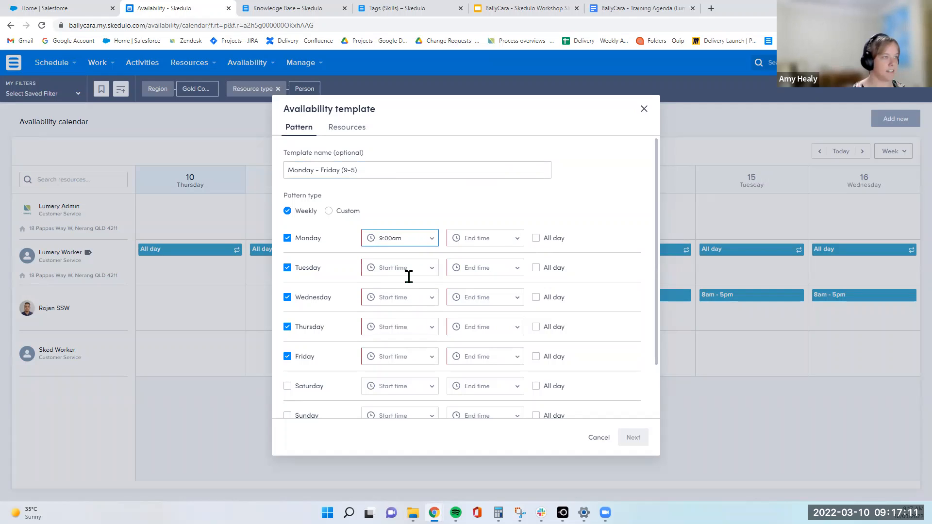
pyautogui.click(485, 238)
pyautogui.scroll(-2, 500, 314)
pyautogui.scroll(-5, 500, 315)
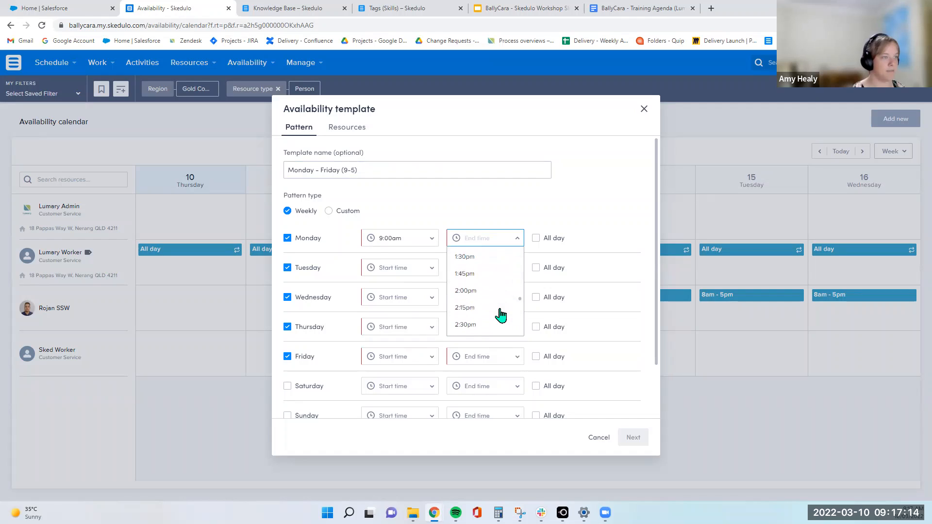
pyautogui.scroll(-2, 500, 315)
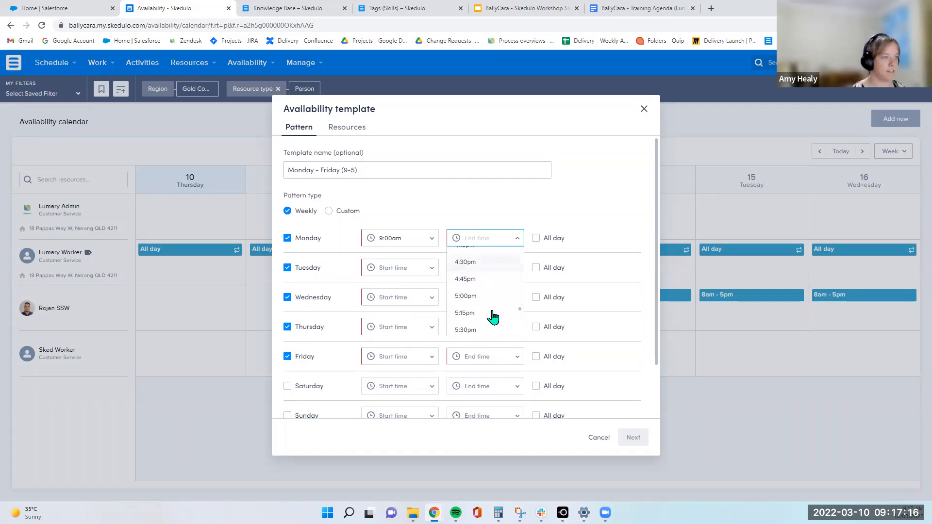
pyautogui.click(484, 303)
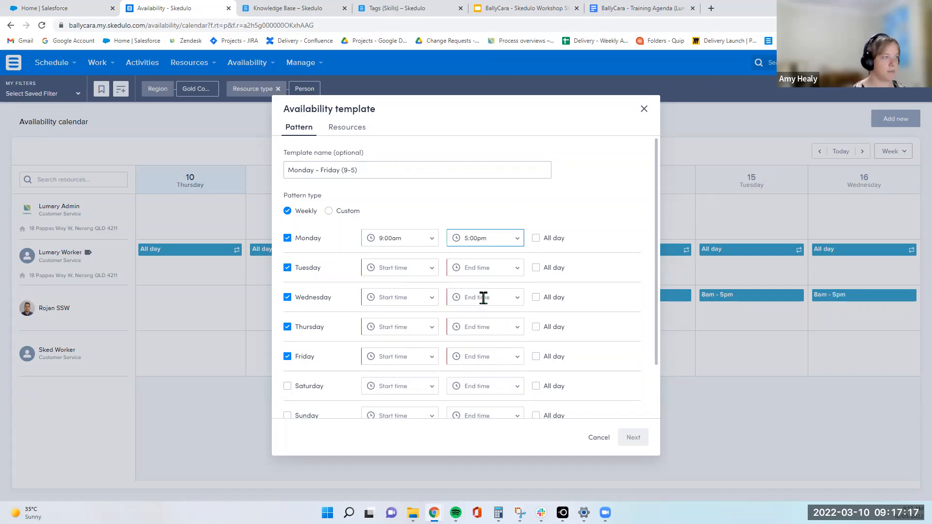
# Set Friday's availability from 9:00am to 5:00pm
pyautogui.click(388, 357)
pyautogui.scroll(2, 396, 396)
pyautogui.click(400, 409)
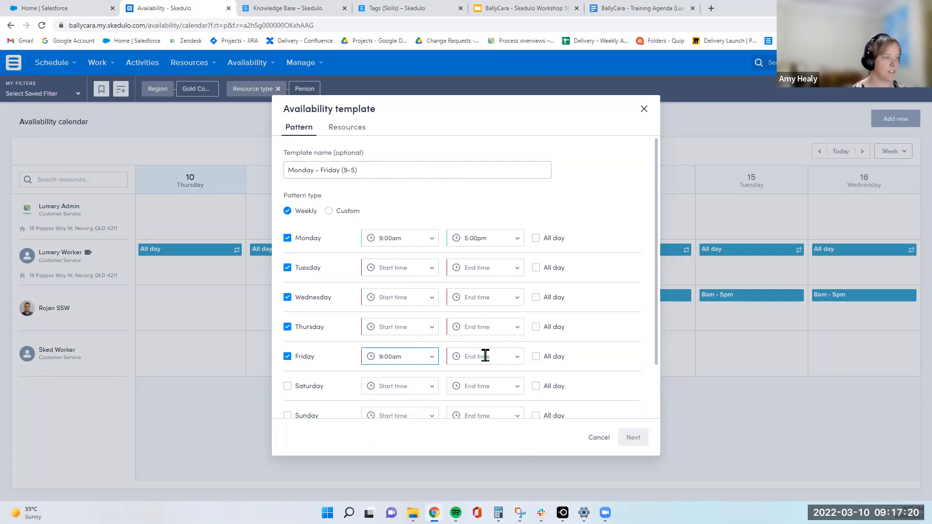
pyautogui.click(485, 355)
pyautogui.scroll(-2, 500, 401)
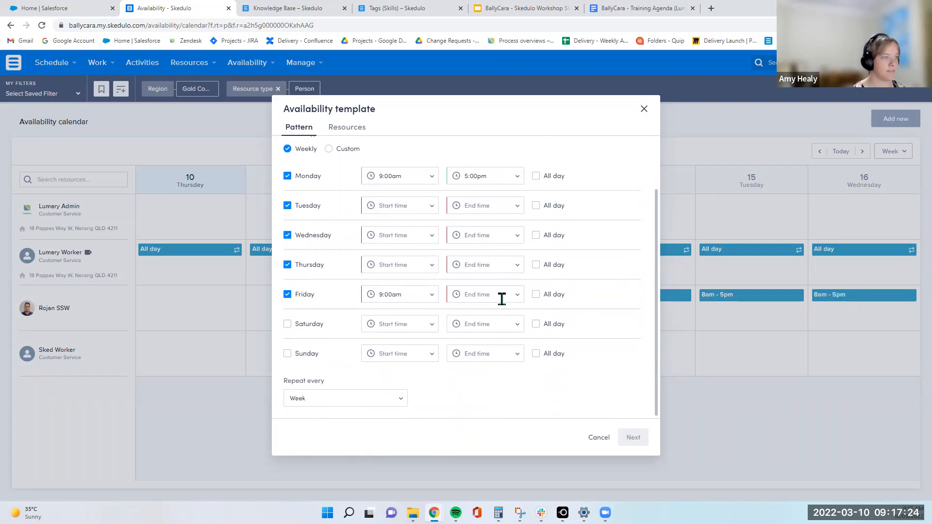
pyautogui.click(501, 296)
pyautogui.scroll(-10, 494, 346)
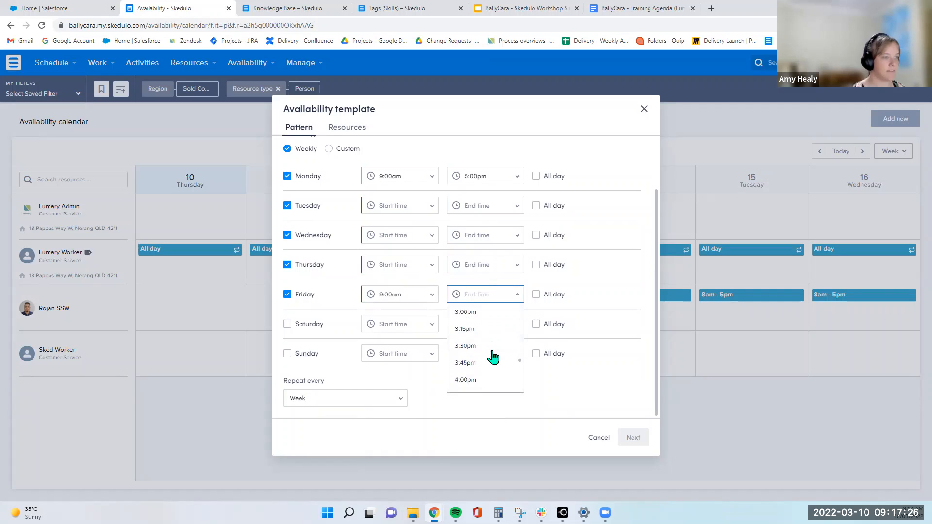
pyautogui.click(492, 353)
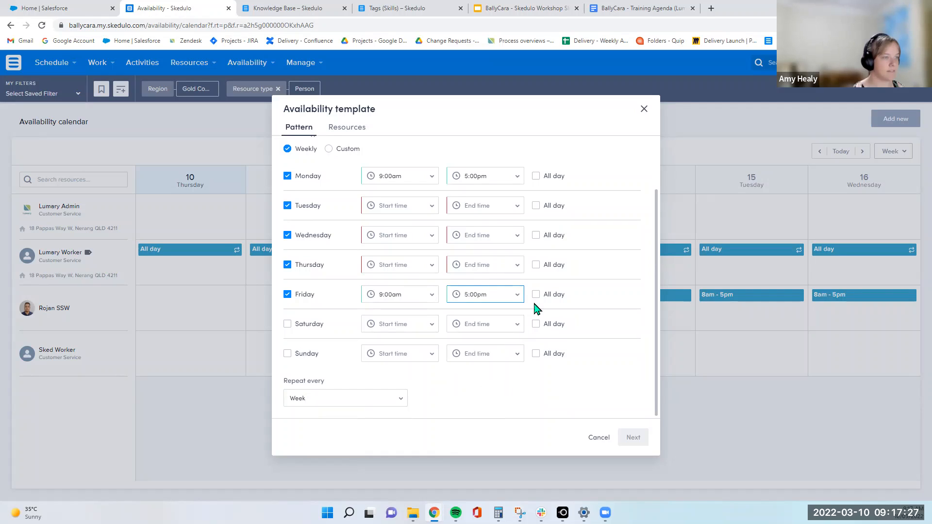
# Untick Tuesday, Wednesday and Thursday so only Monday and Friday remain
pyautogui.click(287, 205)
pyautogui.click(287, 264)
pyautogui.click(287, 235)
pyautogui.scroll(2, 328, 194)
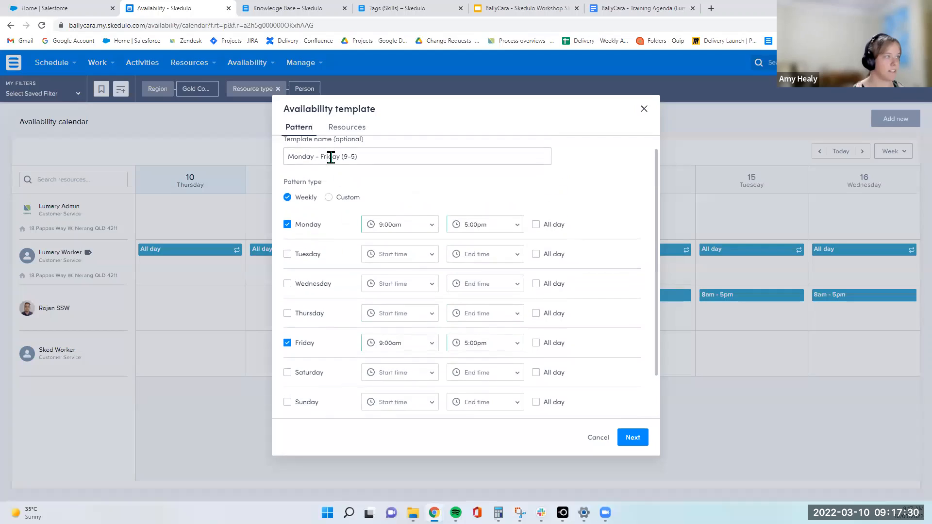
# Rename the template to Monday & Friday (9-5)
pyautogui.click(329, 156)
pyautogui.press('BackSpace')
pyautogui.press('BackSpace')
pyautogui.press('BackSpace')
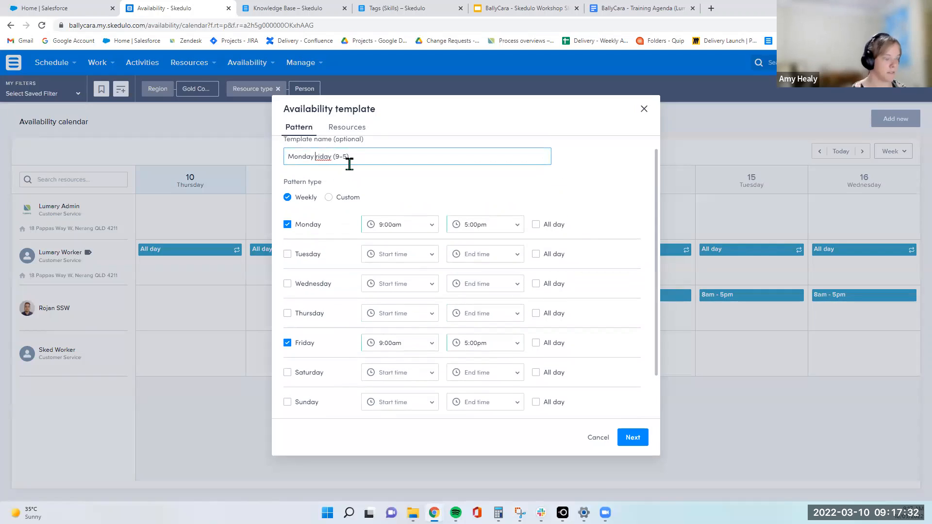
pyautogui.write('& F')
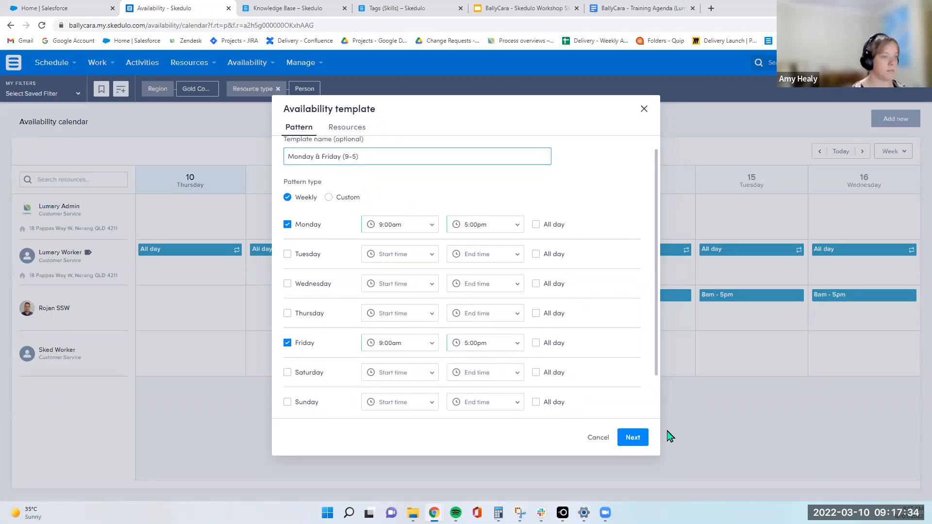
# Continue to the template's resources and assign it to Lumary Admin
pyautogui.click(633, 439)
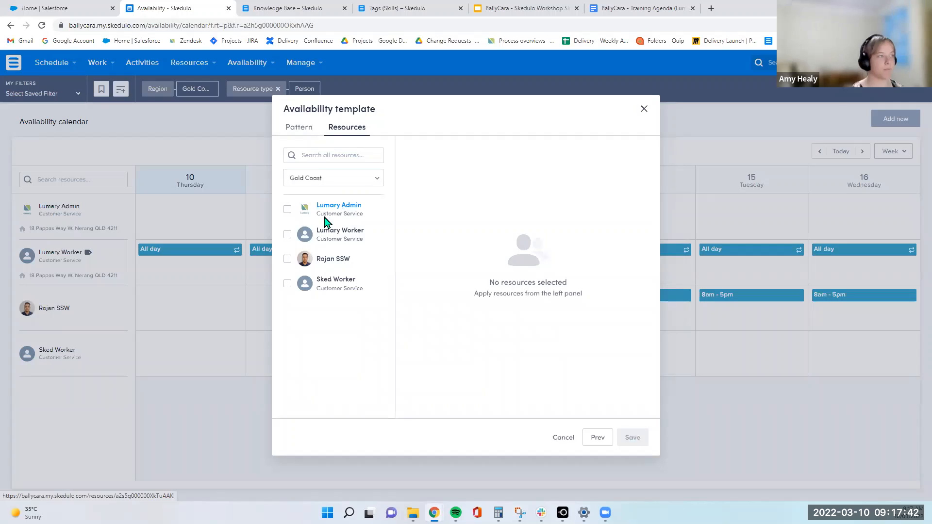
pyautogui.click(288, 212)
pyautogui.click(288, 212)
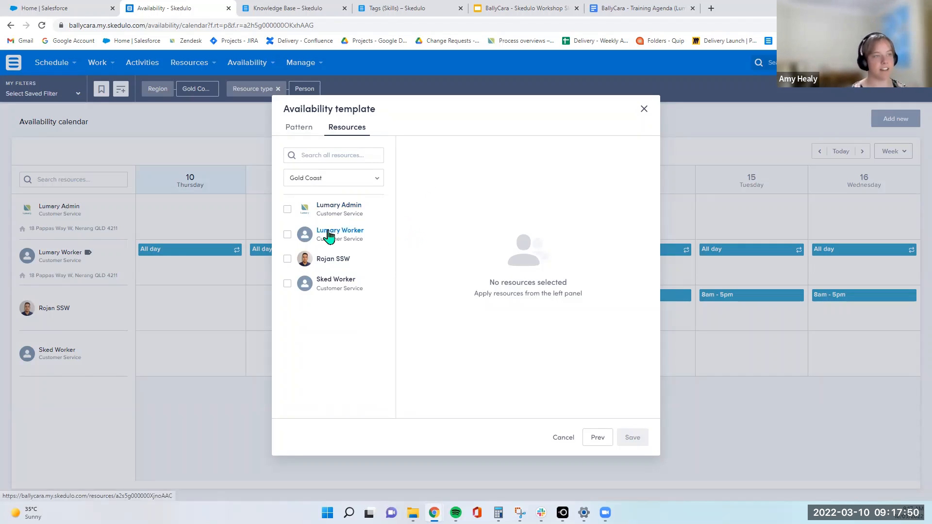
pyautogui.click(287, 259)
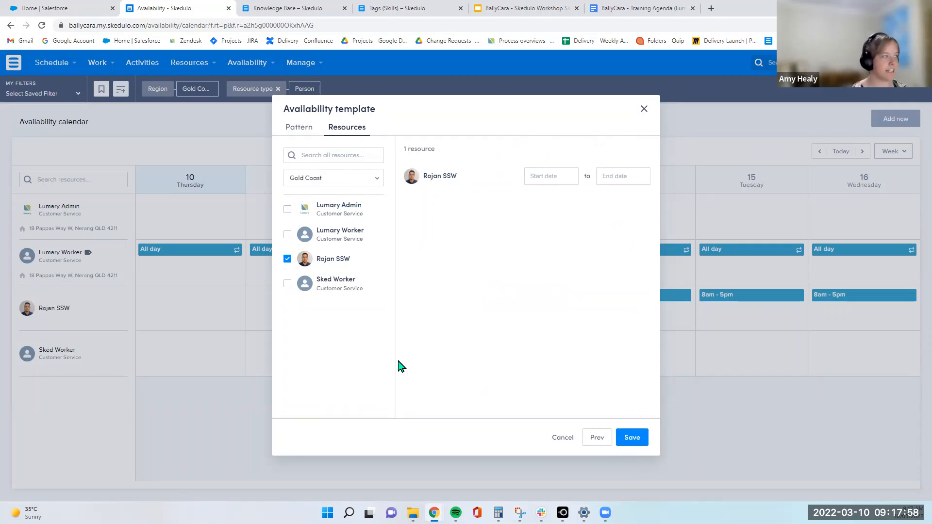
pyautogui.click(287, 259)
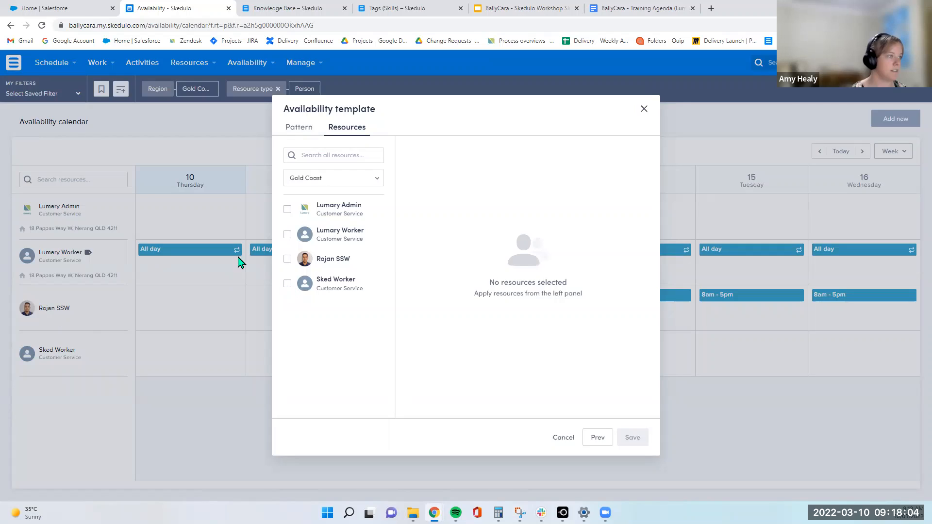
pyautogui.click(287, 209)
# Set Lumary Admin's start date to 08/03/2022 and save the availability template
pyautogui.click(637, 439)
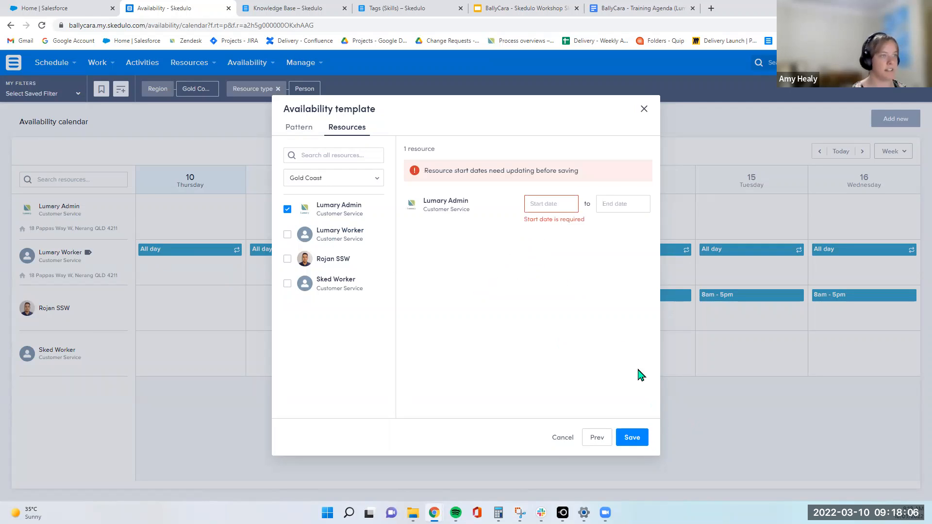
pyautogui.click(555, 205)
pyautogui.click(558, 286)
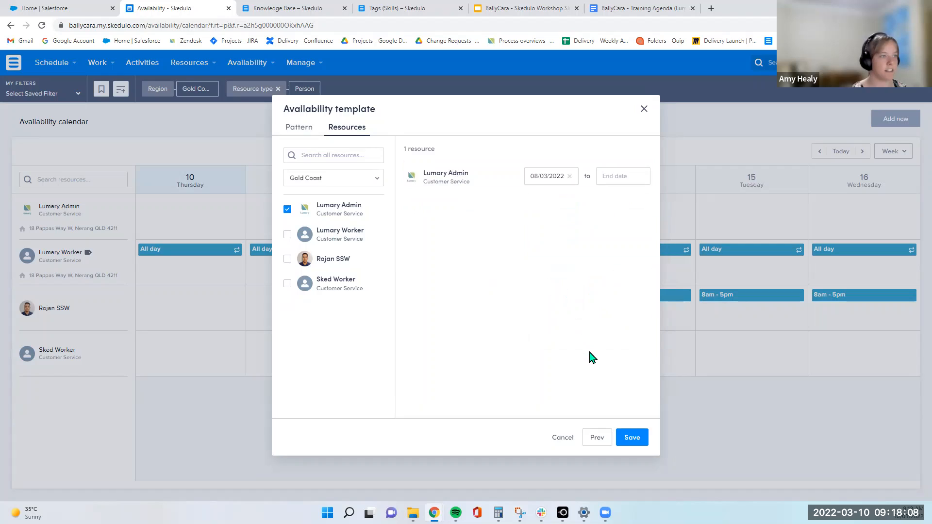
pyautogui.click(636, 439)
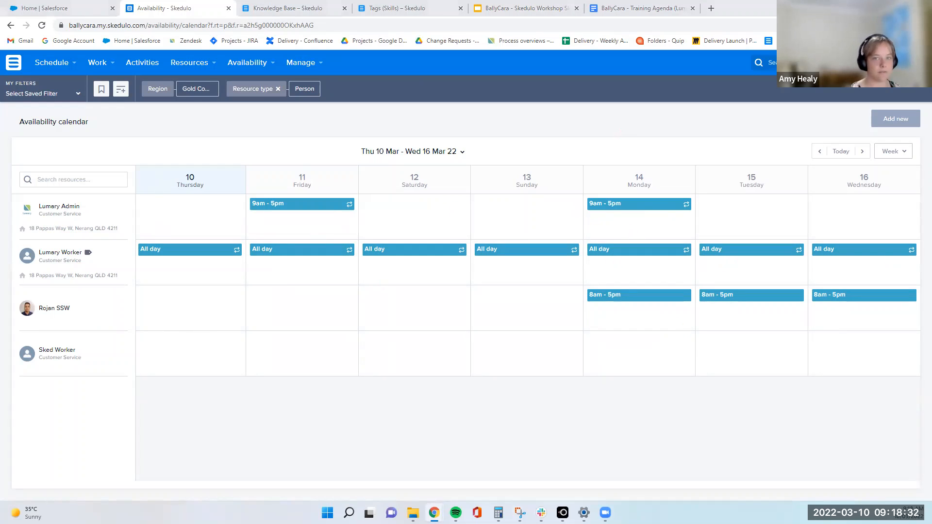
# Open the Tags management page
pyautogui.moveTo(285, 64)
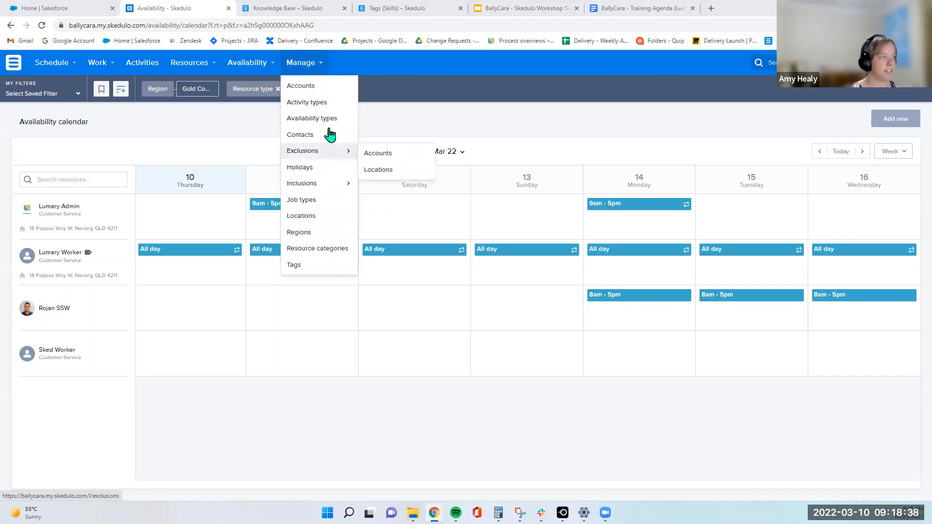
pyautogui.moveTo(335, 165)
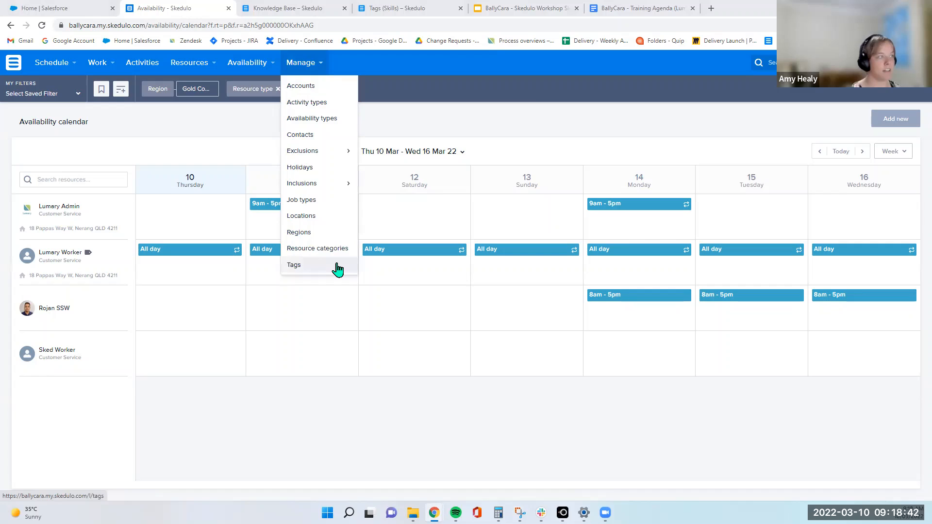
pyautogui.click(337, 267)
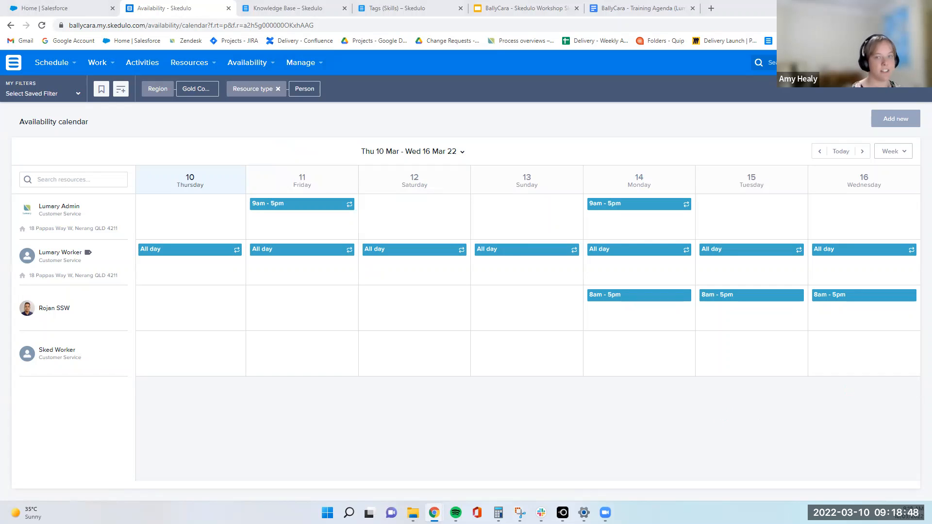
pyautogui.moveTo(212, 67)
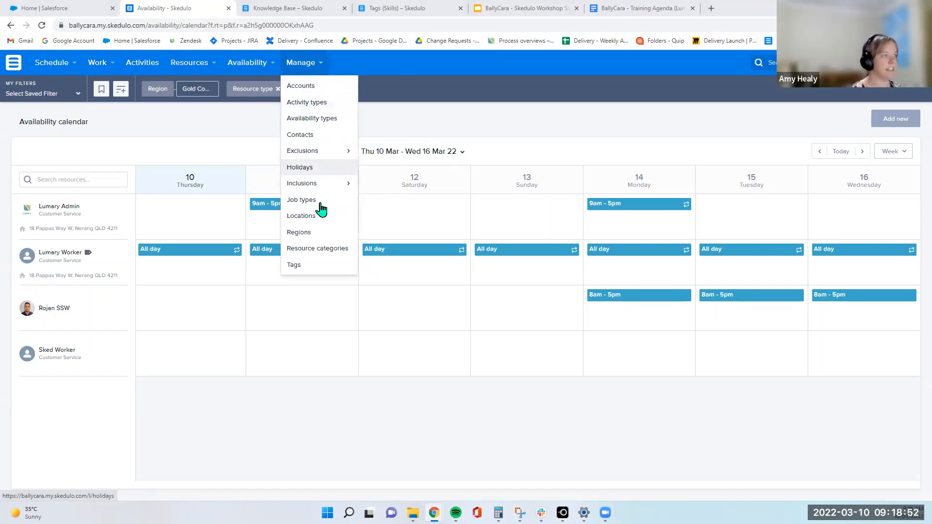
pyautogui.click(304, 272)
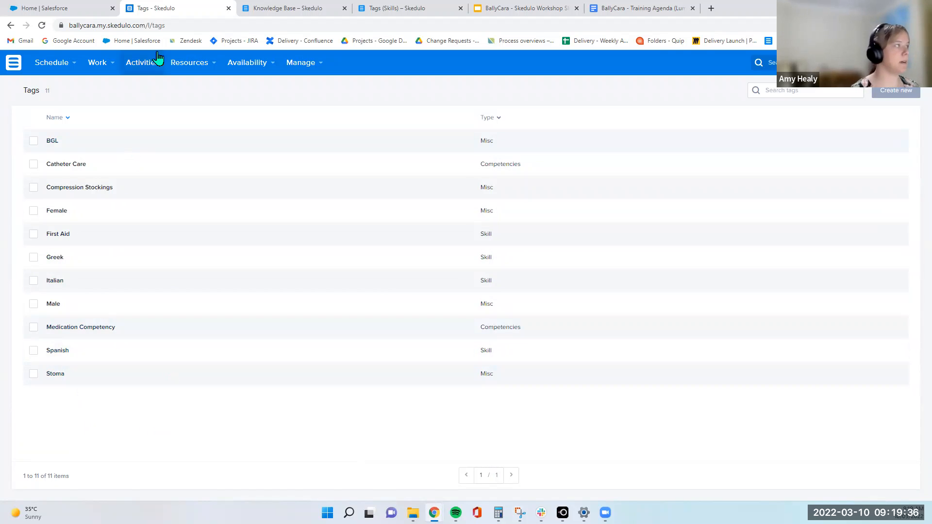
# Switch to the Salesforce tab and open a training client's record from recently viewed contacts
pyautogui.click(86, 13)
pyautogui.click(170, 87)
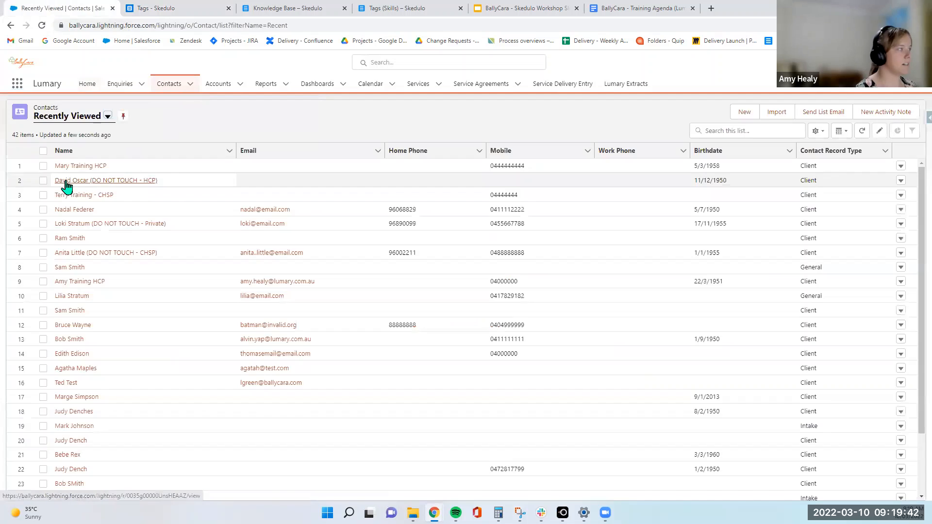
pyautogui.click(67, 183)
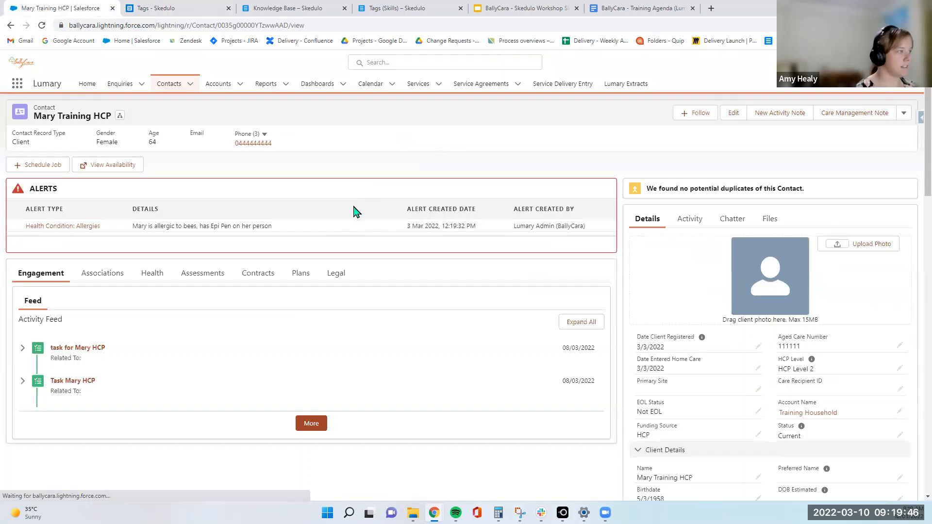
# Browse the client record's Contracts, Assessments and Plans tabs
pyautogui.click(260, 285)
pyautogui.scroll(-15, 265, 297)
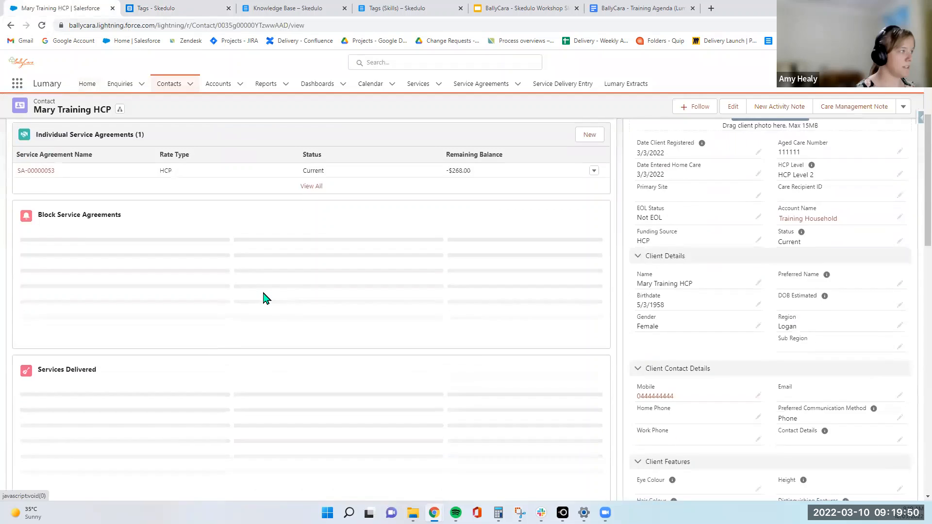
pyautogui.scroll(7, 264, 301)
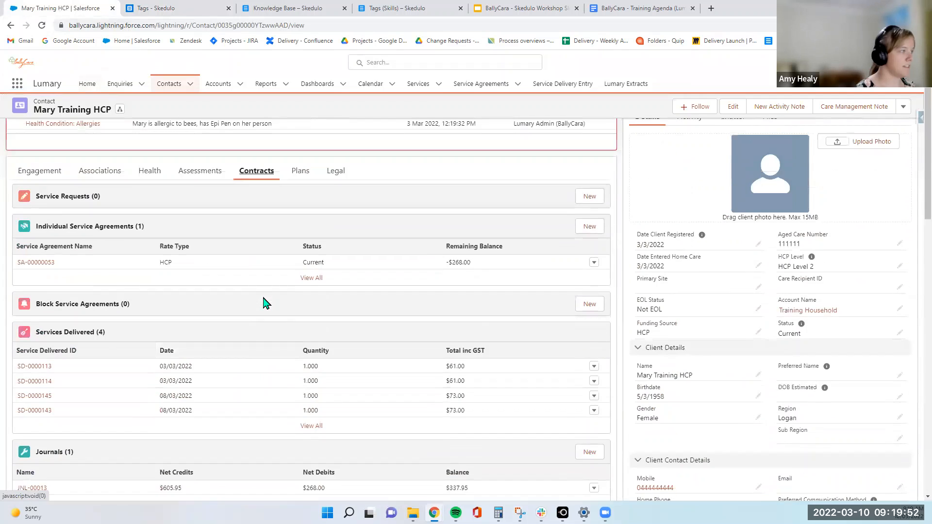
pyautogui.click(203, 188)
pyautogui.scroll(-10, 247, 247)
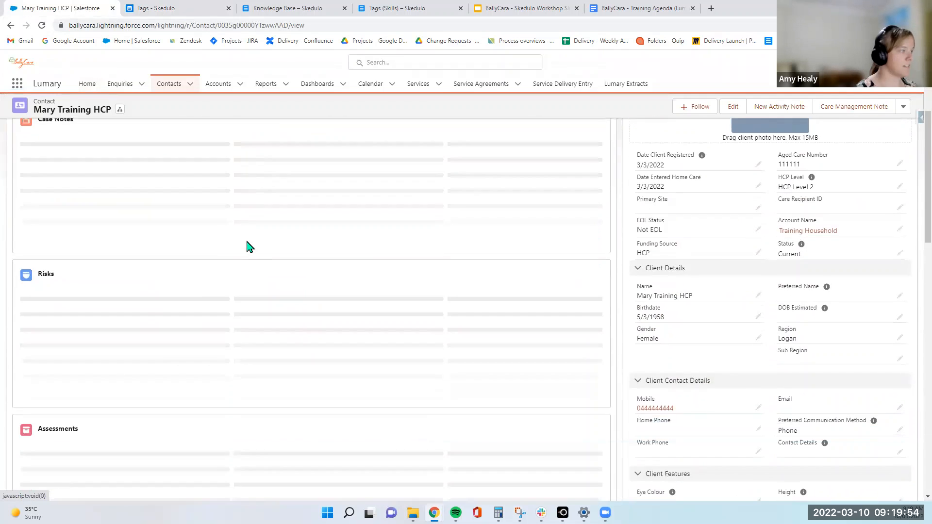
pyautogui.scroll(-5, 248, 247)
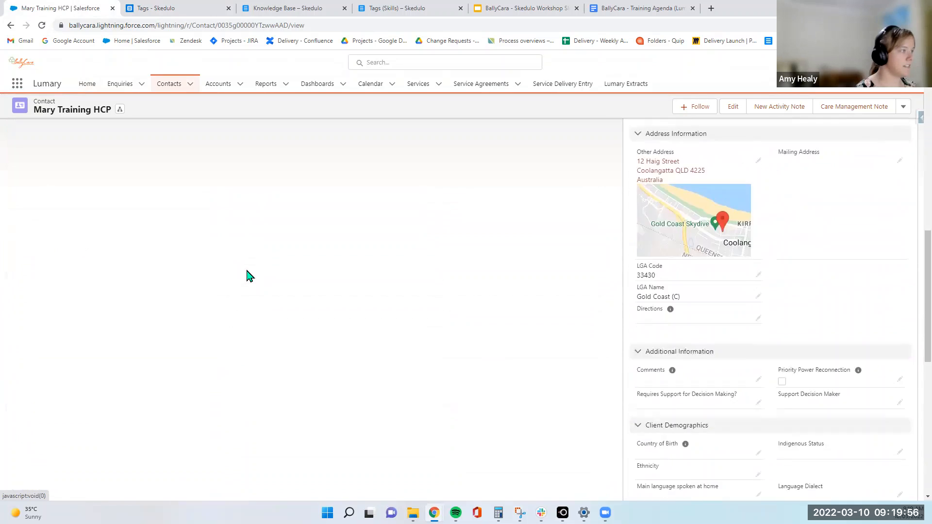
pyautogui.scroll(10, 246, 274)
pyautogui.scroll(2, 247, 276)
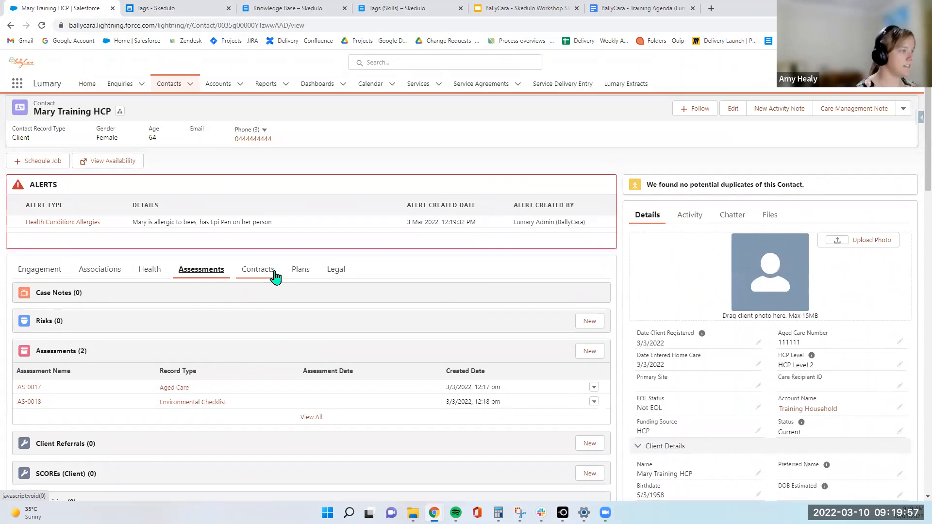
pyautogui.click(301, 271)
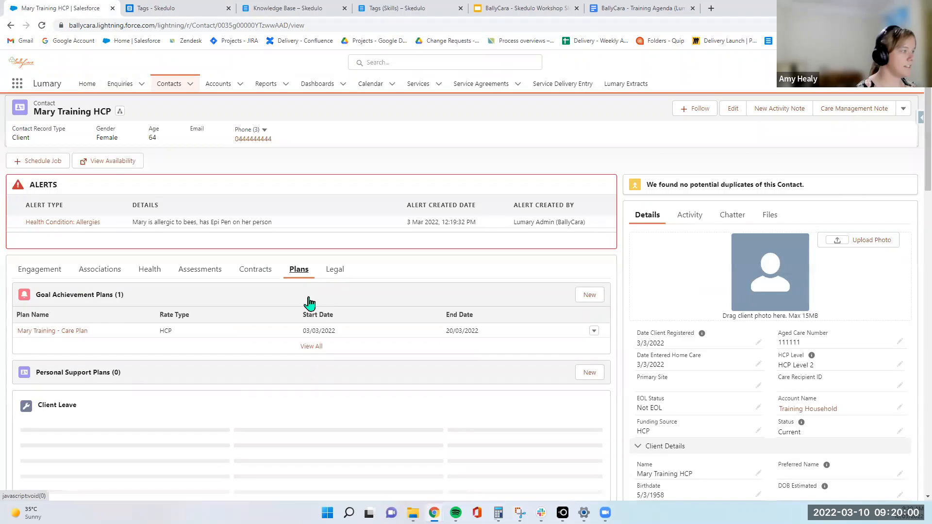
# Browse the client record's Health and Associations tabs
pyautogui.scroll(-1, 308, 303)
pyautogui.click(147, 228)
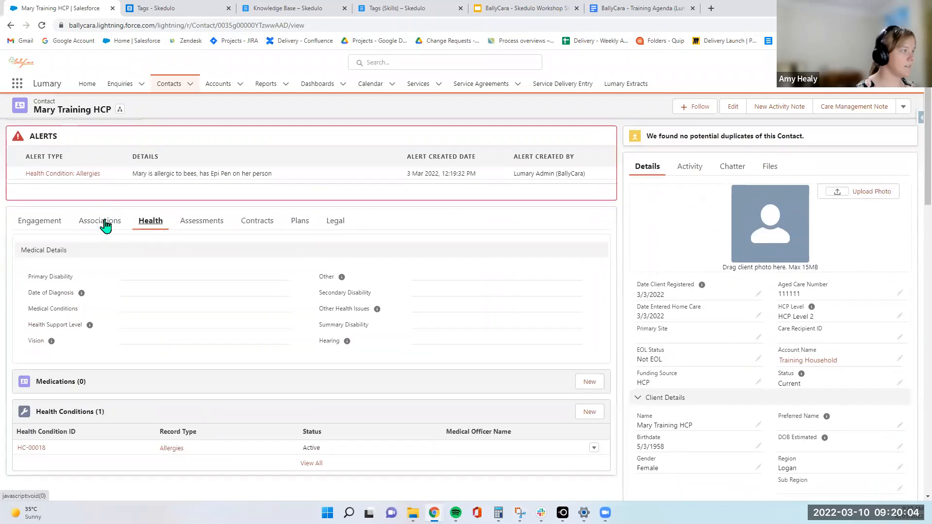
pyautogui.click(105, 225)
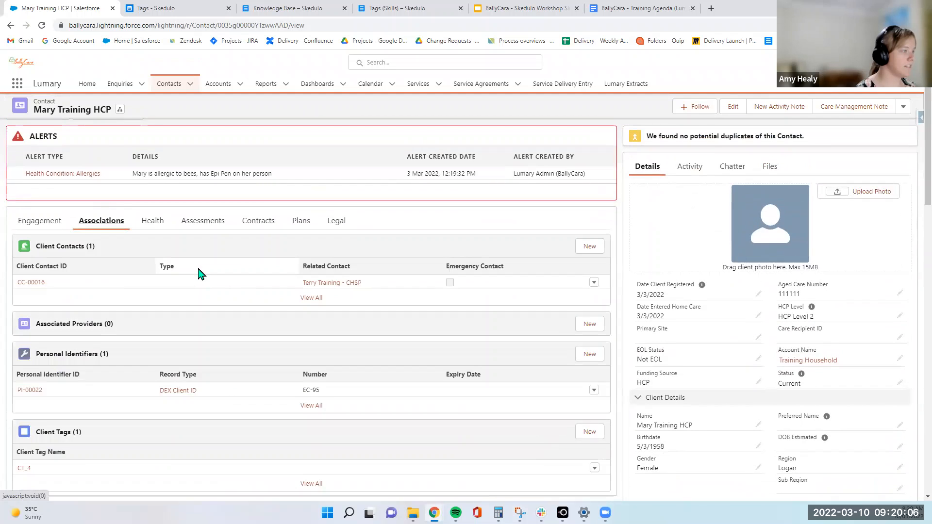
pyautogui.scroll(-2, 197, 270)
pyautogui.scroll(2, 118, 243)
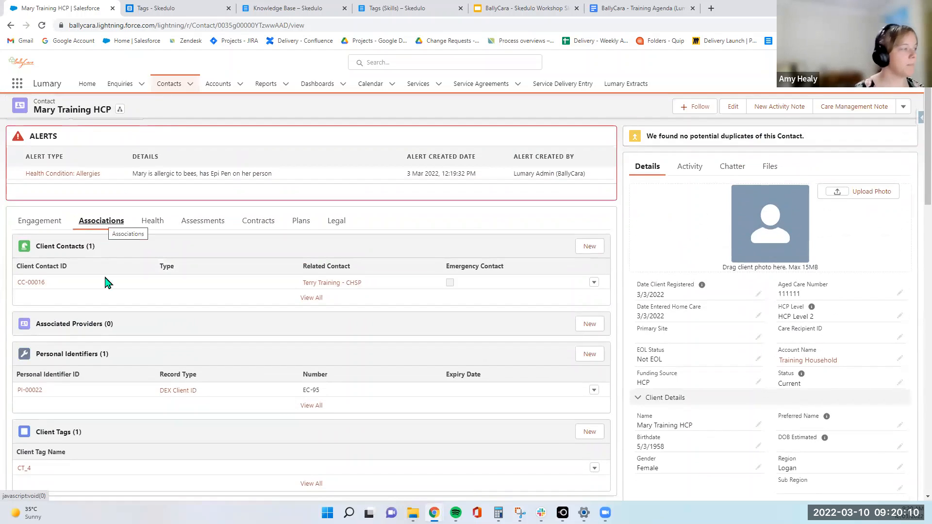
pyautogui.scroll(-2, 108, 309)
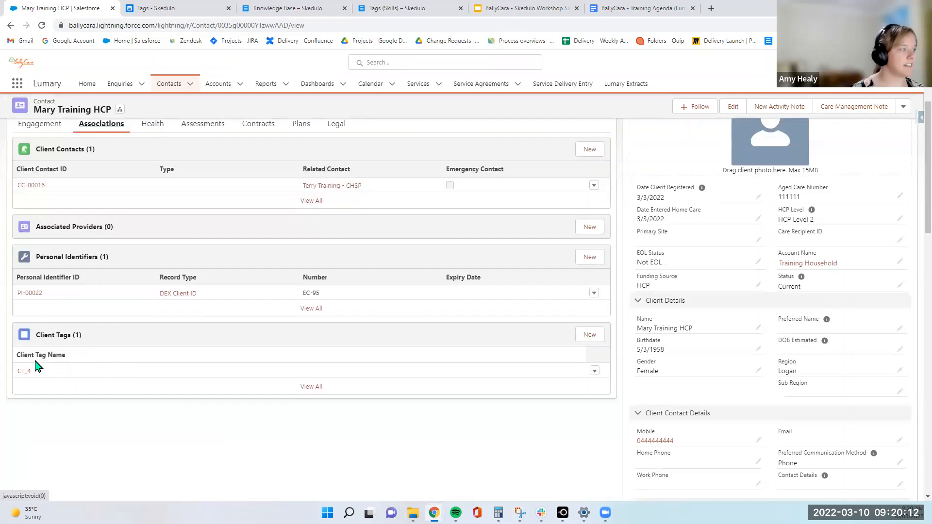
# Start a new client tag for the client and pick the Spanish tag
pyautogui.click(589, 335)
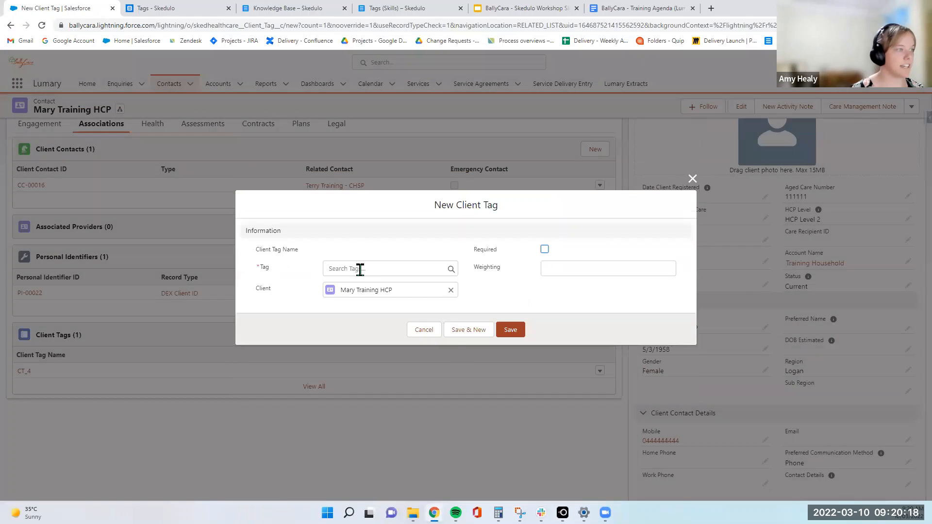
pyautogui.click(360, 269)
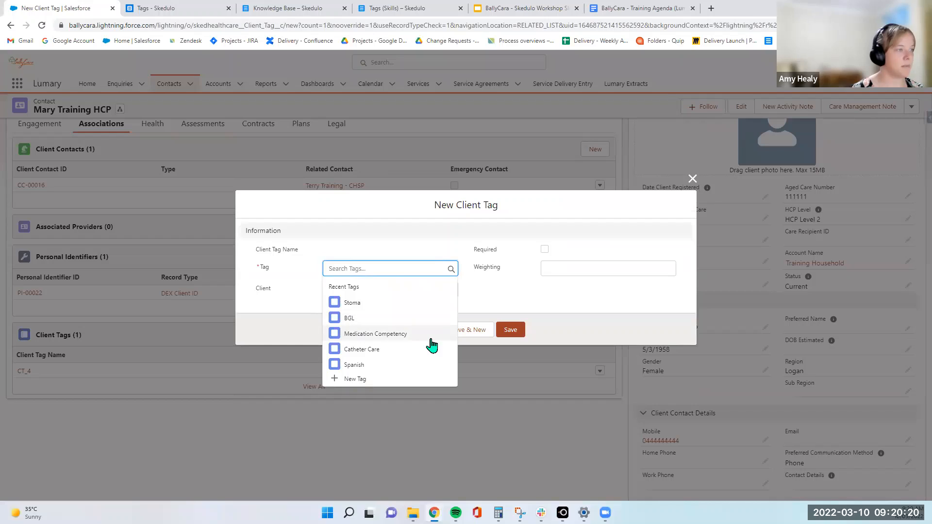
pyautogui.click(404, 370)
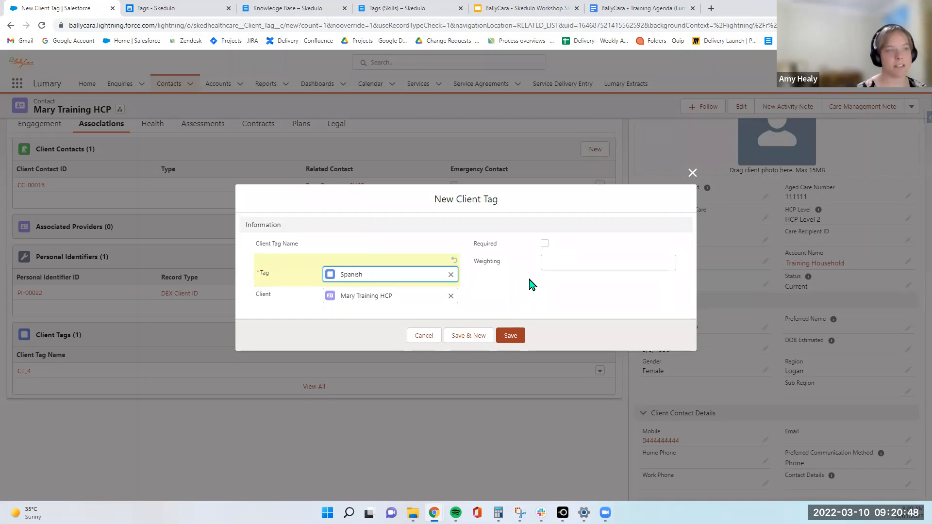
pyautogui.click(586, 263)
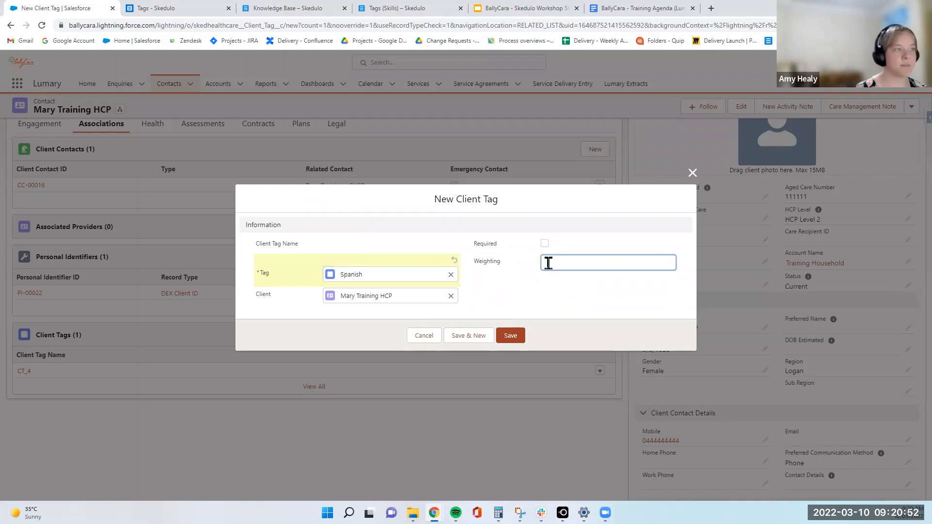
# Read the Skedulo knowledge base article on tags, focusing on the weighting section
pyautogui.click(173, 14)
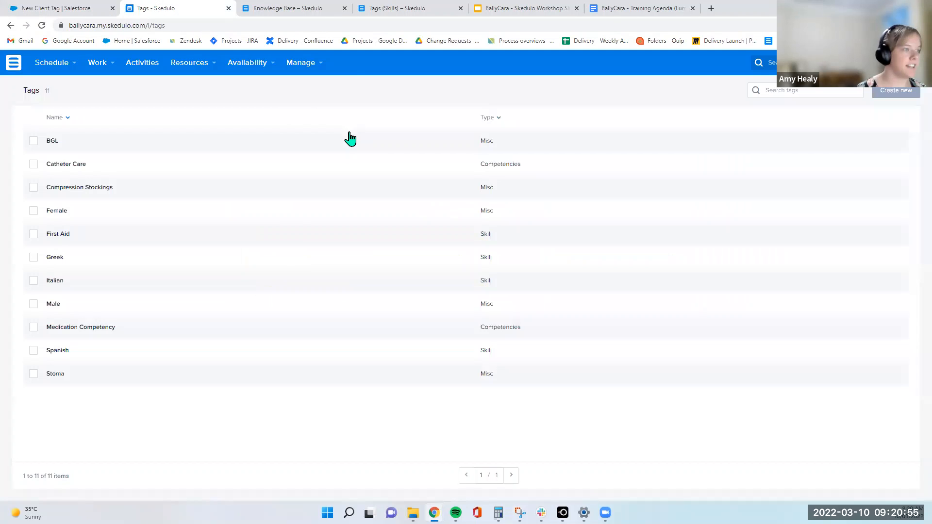
pyautogui.click(265, 15)
pyautogui.click(366, 15)
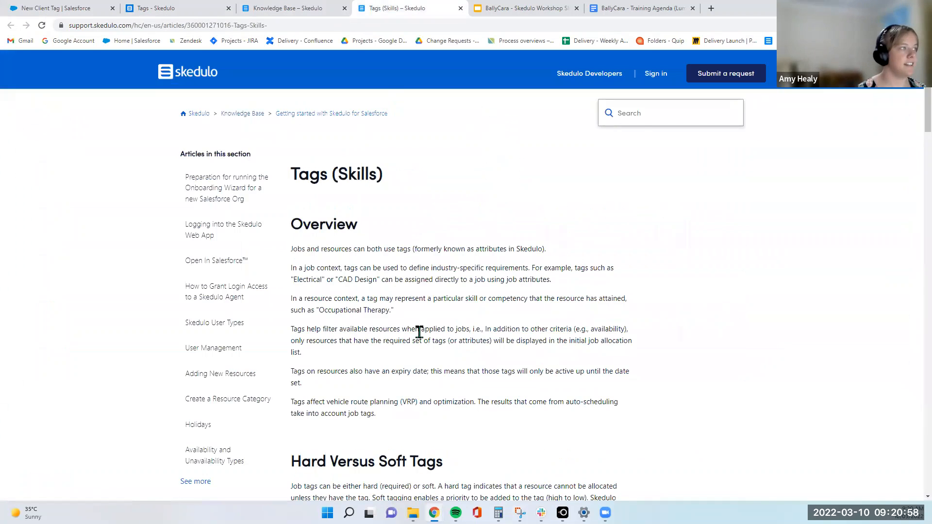
pyautogui.scroll(-3, 417, 331)
pyautogui.scroll(2, 537, 329)
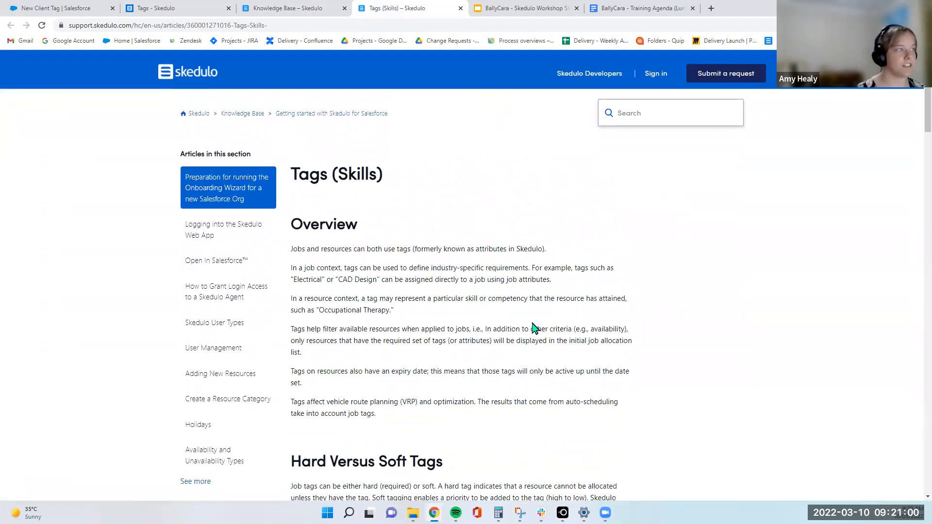
pyautogui.scroll(-3, 535, 329)
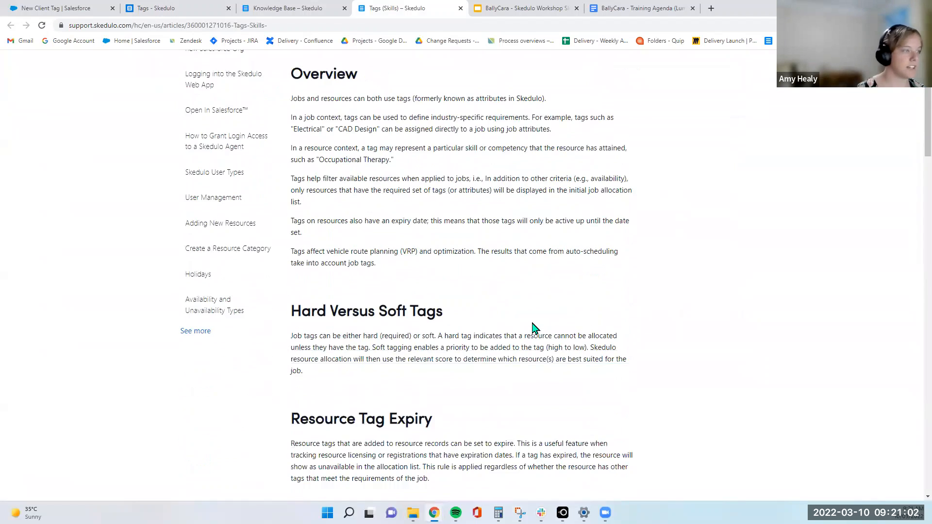
pyautogui.scroll(-7, 534, 328)
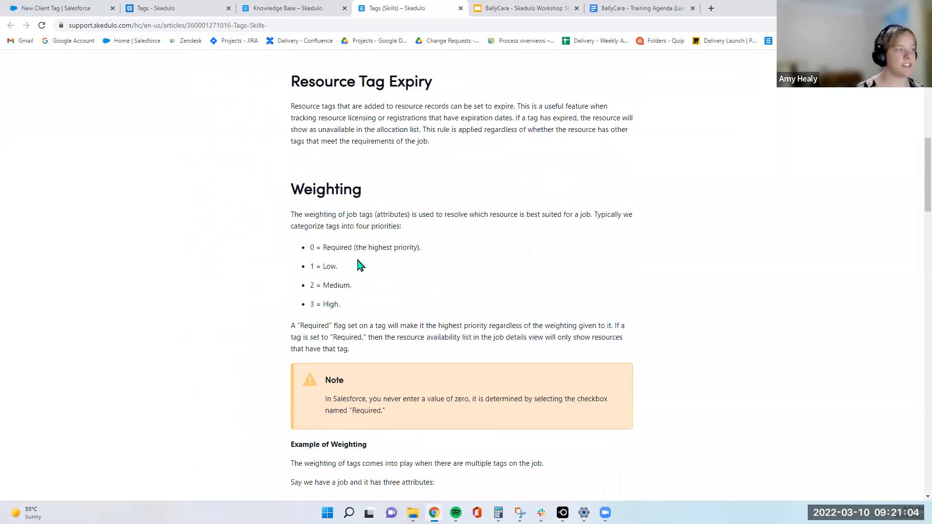
pyautogui.scroll(-1, 359, 266)
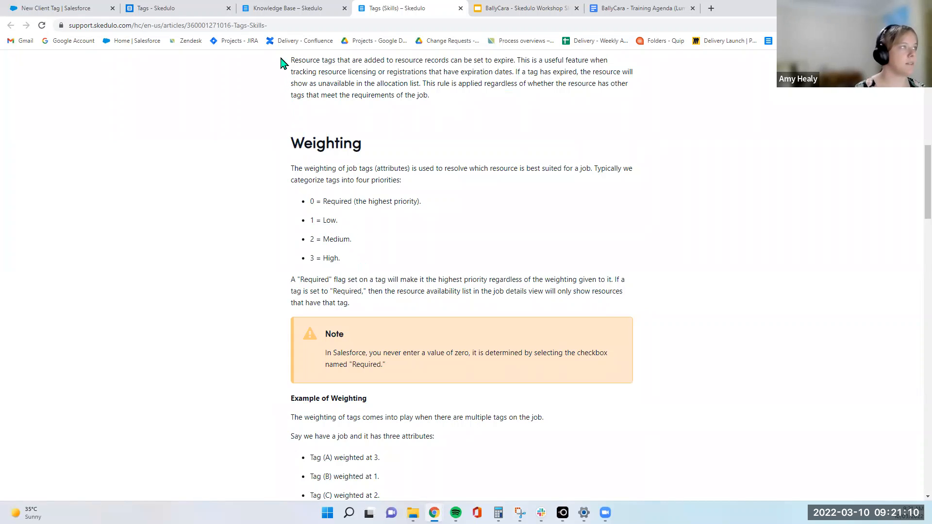
pyautogui.click(278, 8)
pyautogui.click(160, 6)
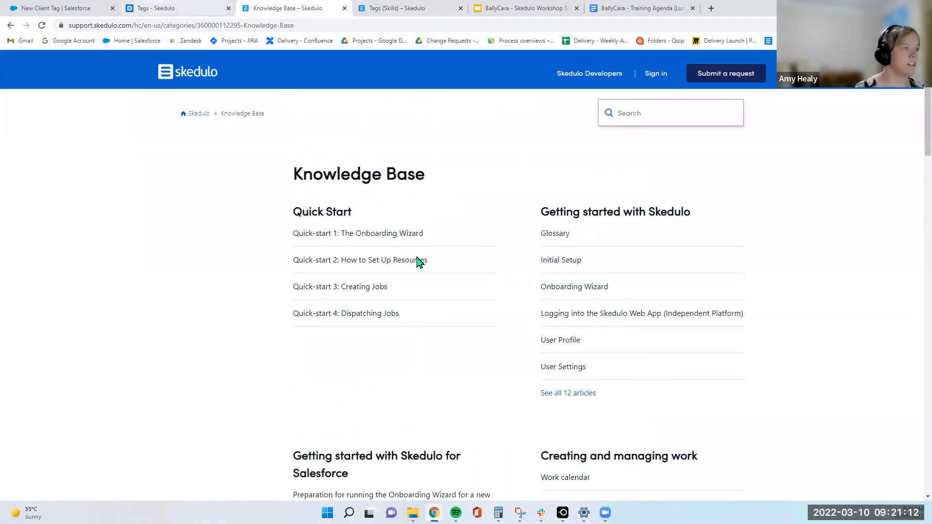
# Set the new client tag's weighting to 1 and save it
pyautogui.click(56, 8)
pyautogui.click(565, 258)
pyautogui.write('1')
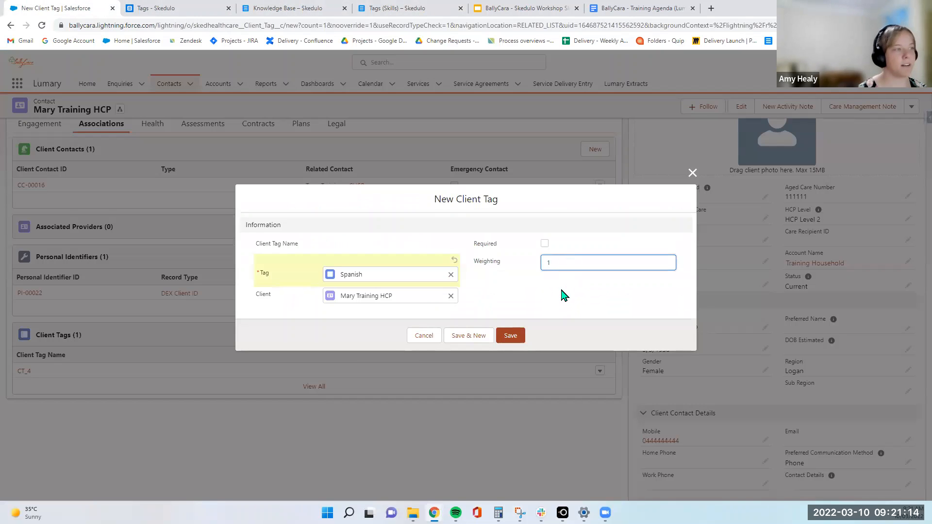
pyautogui.click(561, 290)
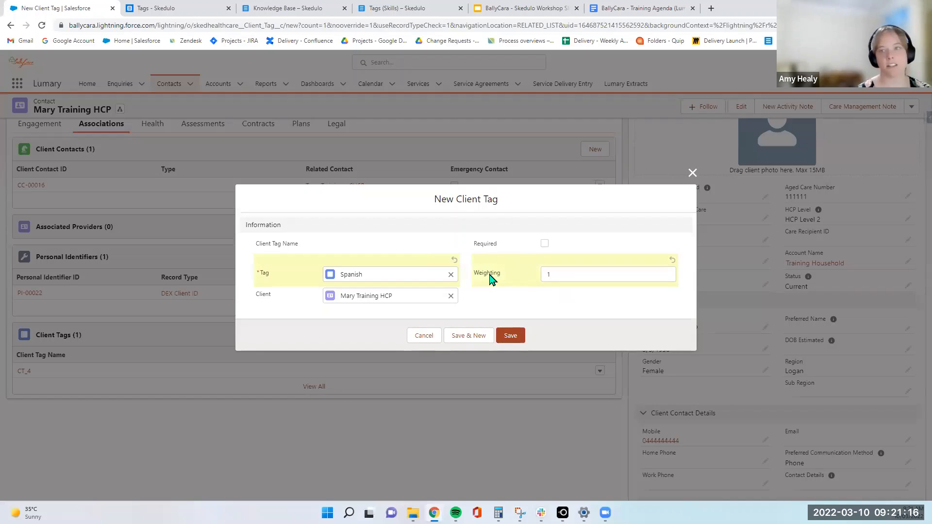
pyautogui.click(510, 335)
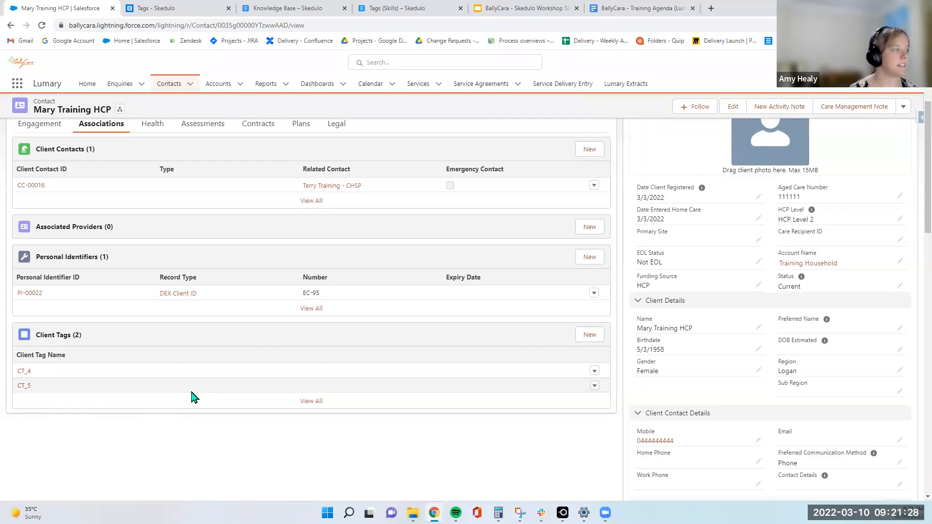
# Open the client's Schedule Job dialog to review its resourcing requirements, then close it
pyautogui.scroll(3, 191, 395)
pyautogui.scroll(1, 54, 179)
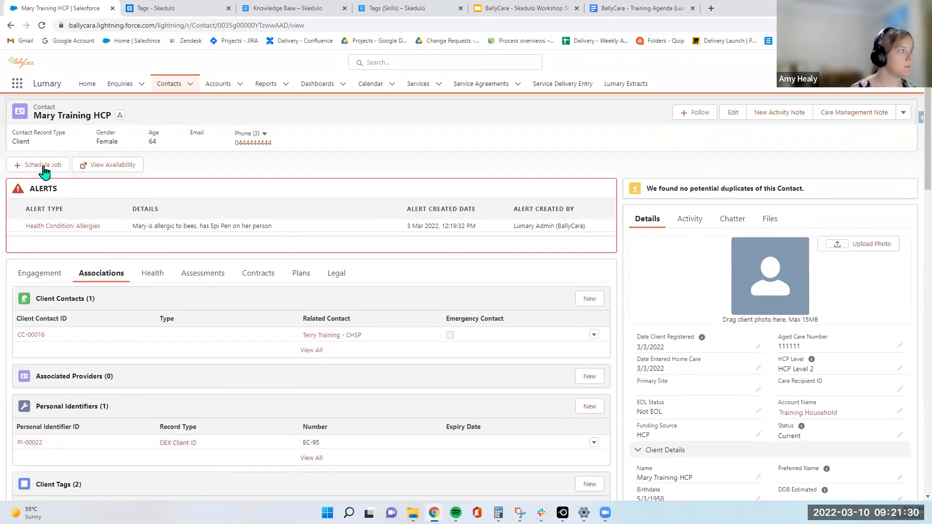
pyautogui.click(43, 167)
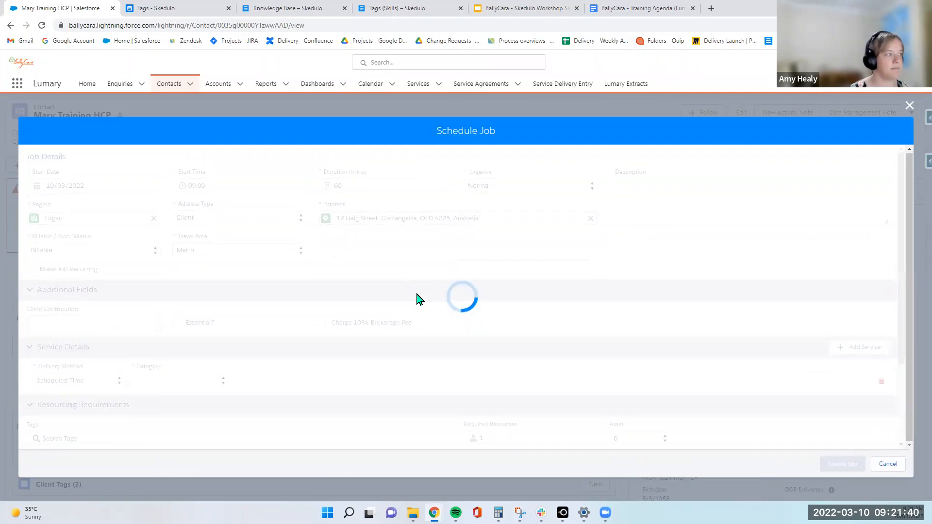
pyautogui.scroll(-2, 415, 297)
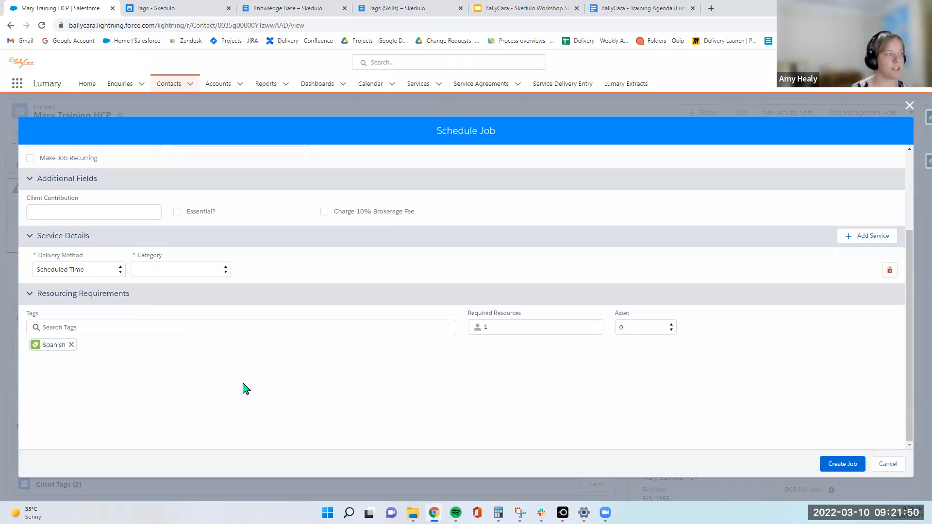
pyautogui.scroll(1, 414, 401)
pyautogui.scroll(3, 416, 406)
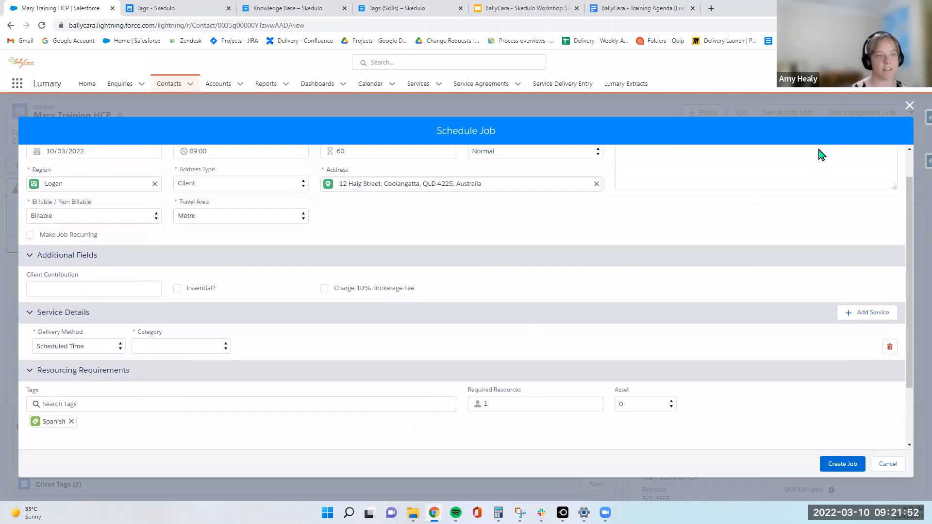
pyautogui.click(909, 105)
pyautogui.click(484, 322)
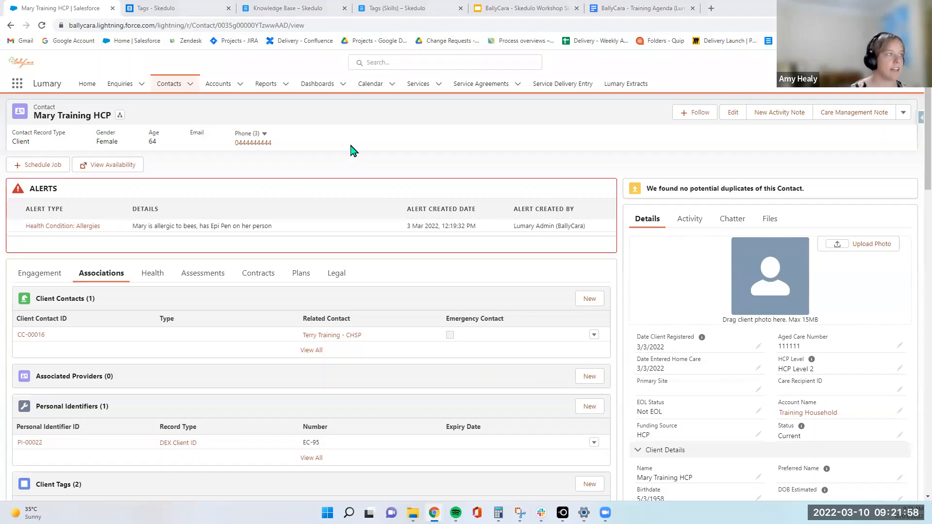
# Search the app launcher for resource and open the Resources list
pyautogui.click(16, 86)
pyautogui.click(212, 118)
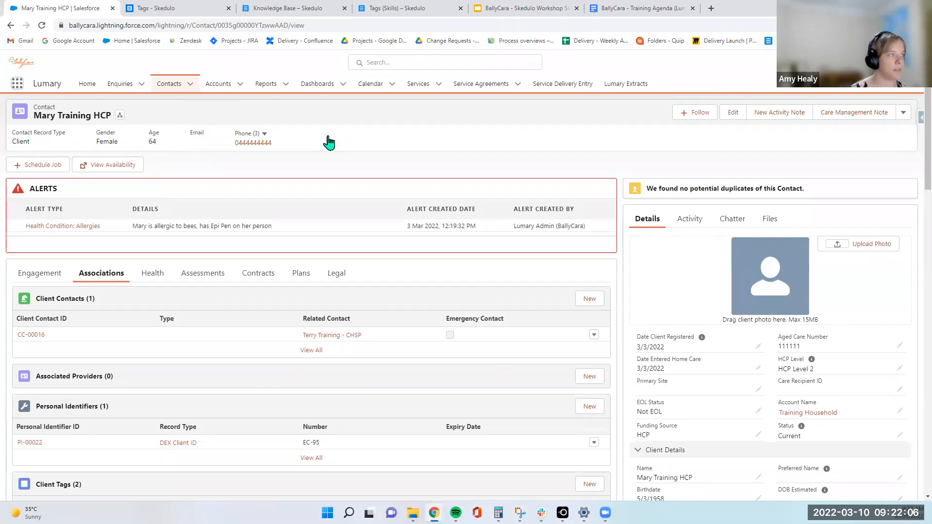
pyautogui.click(19, 85)
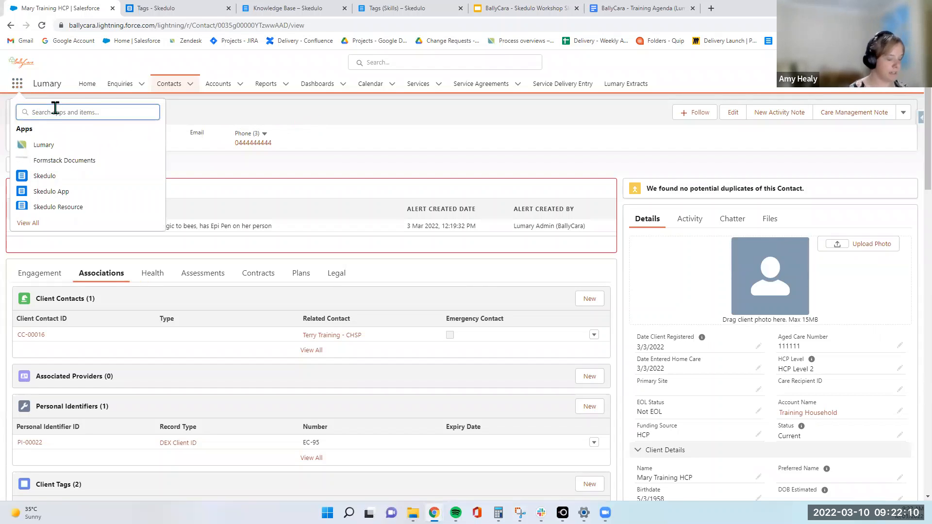
pyautogui.write('resourc')
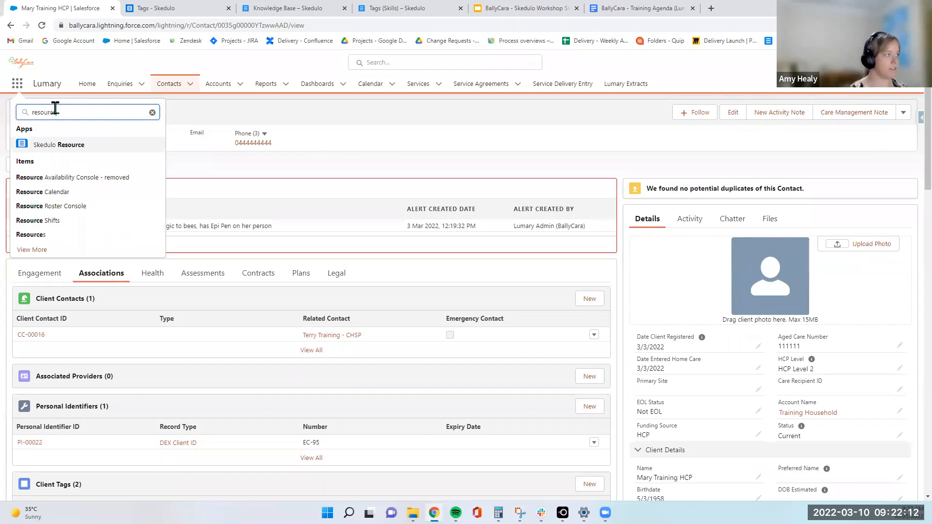
pyautogui.write('e')
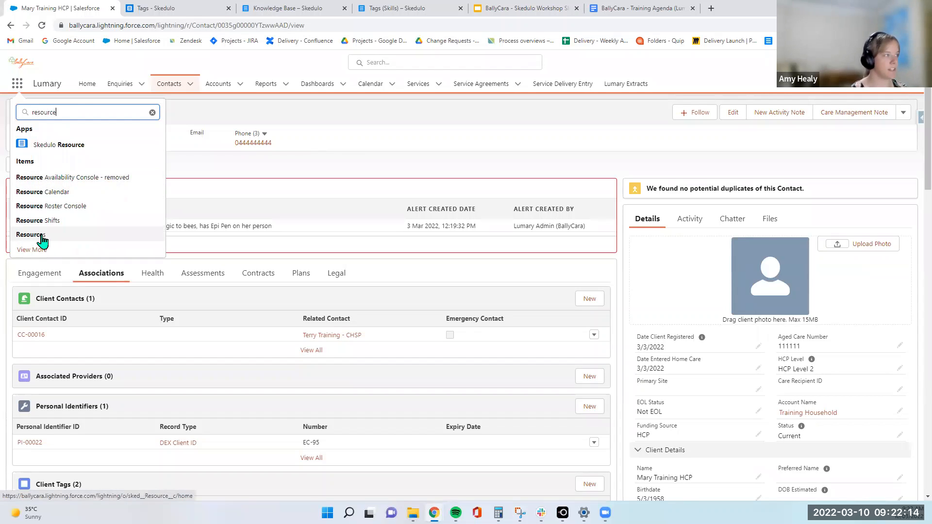
pyautogui.click(30, 235)
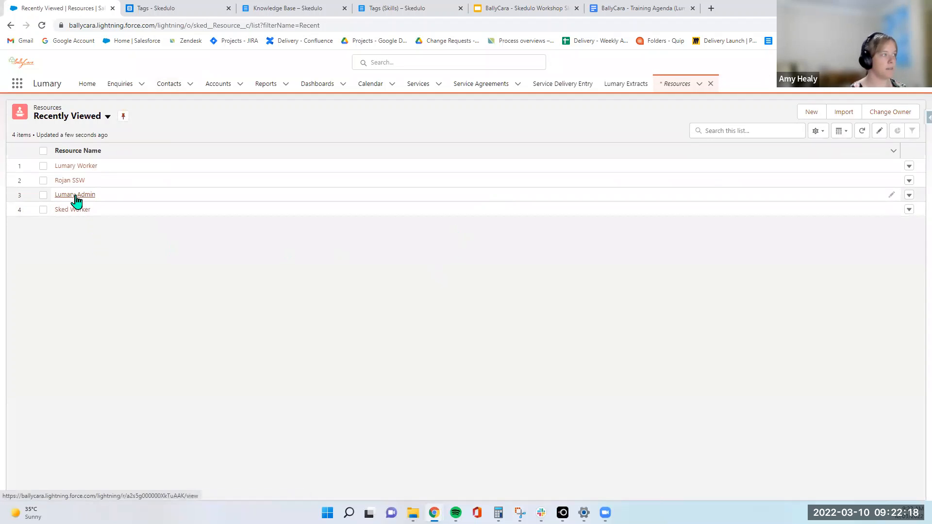
# Open the Lumary Worker resource record and review its related records
pyautogui.click(75, 166)
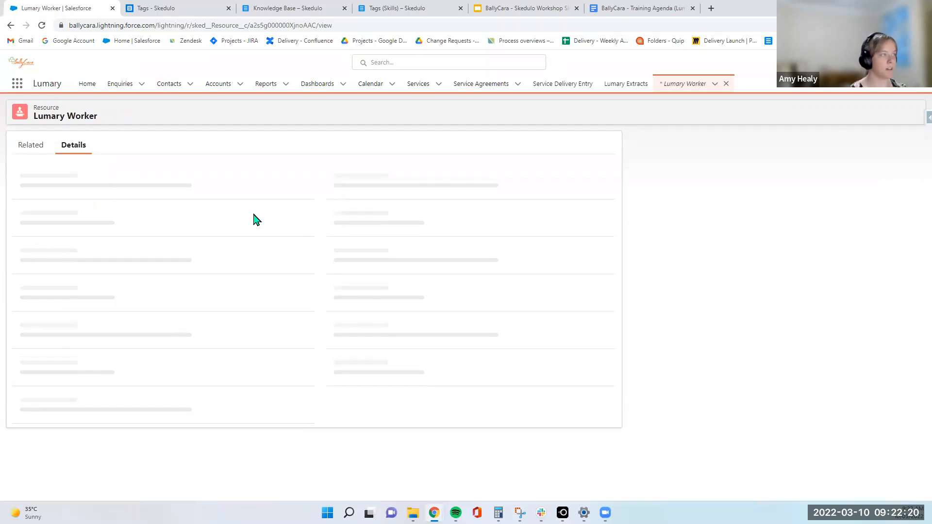
pyautogui.click(24, 146)
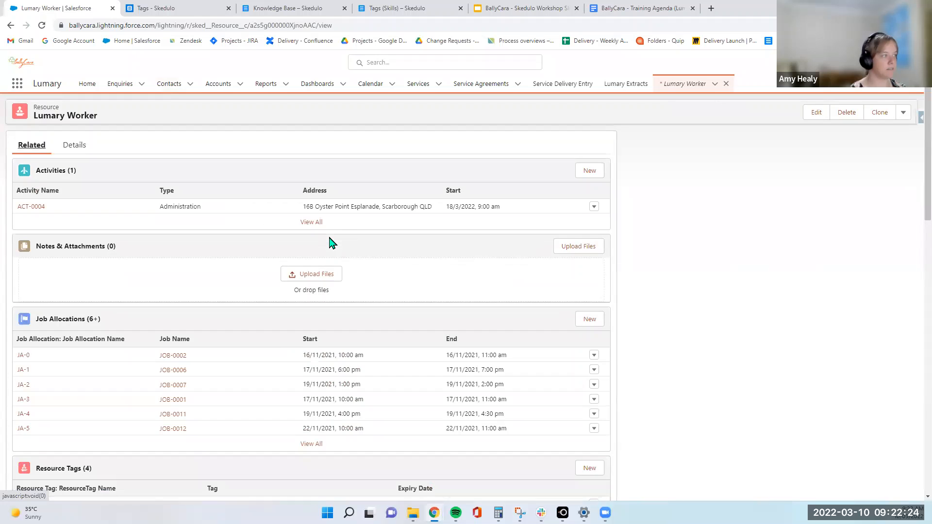
pyautogui.scroll(-4, 332, 242)
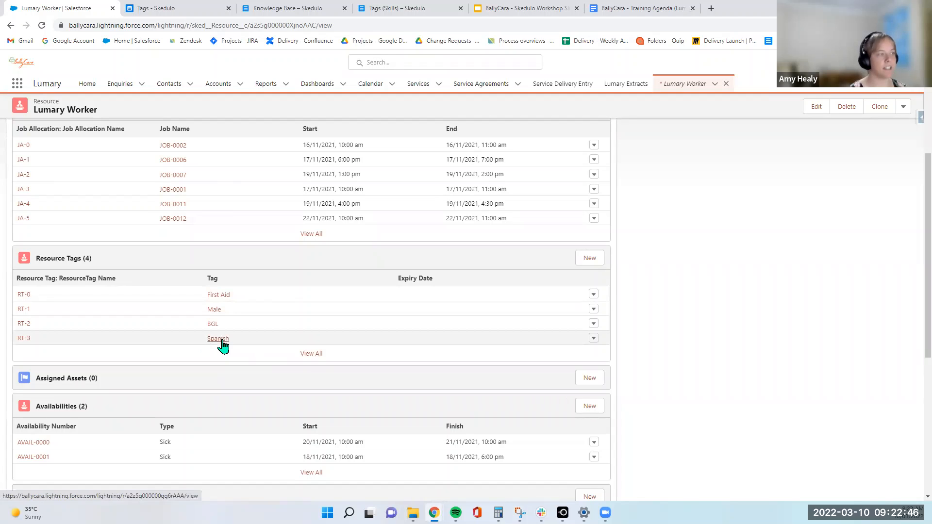
pyautogui.scroll(5, 432, 350)
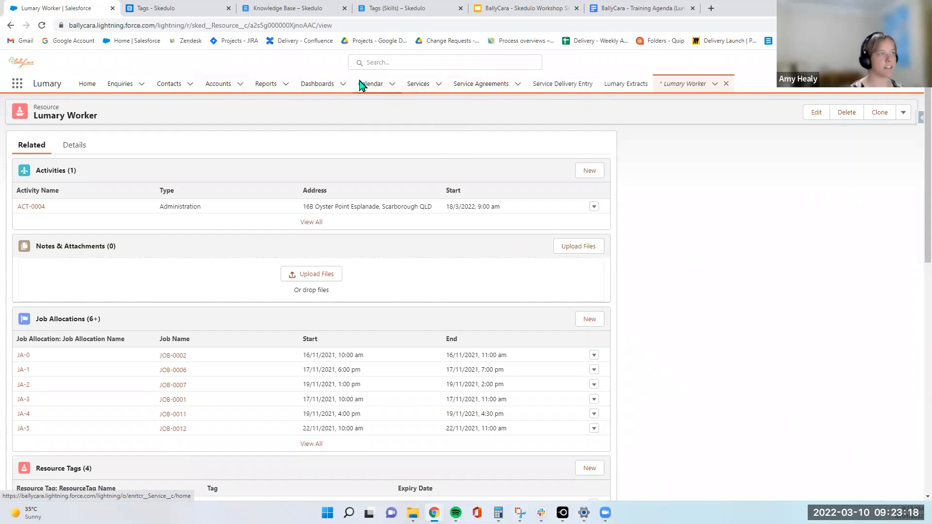
# Switch to the Skedulo App and open its Resources list
pyautogui.click(17, 83)
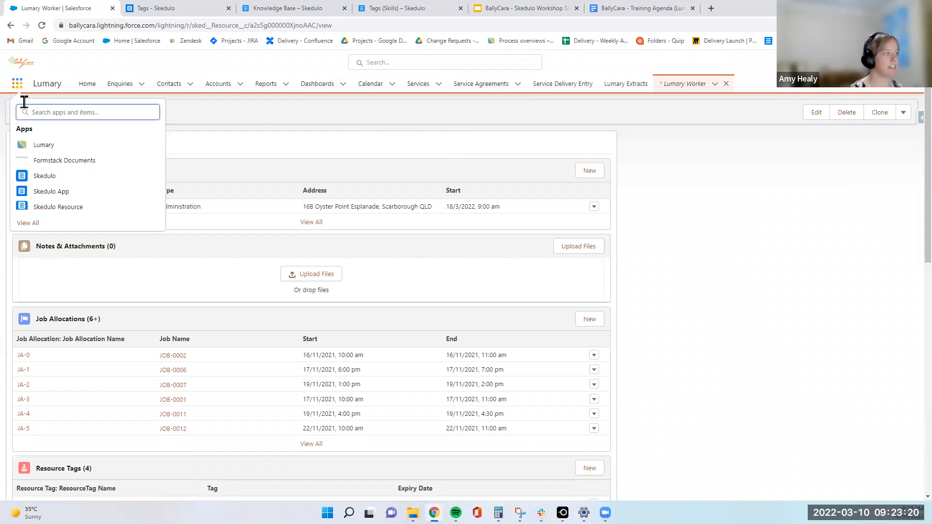
pyautogui.click(51, 192)
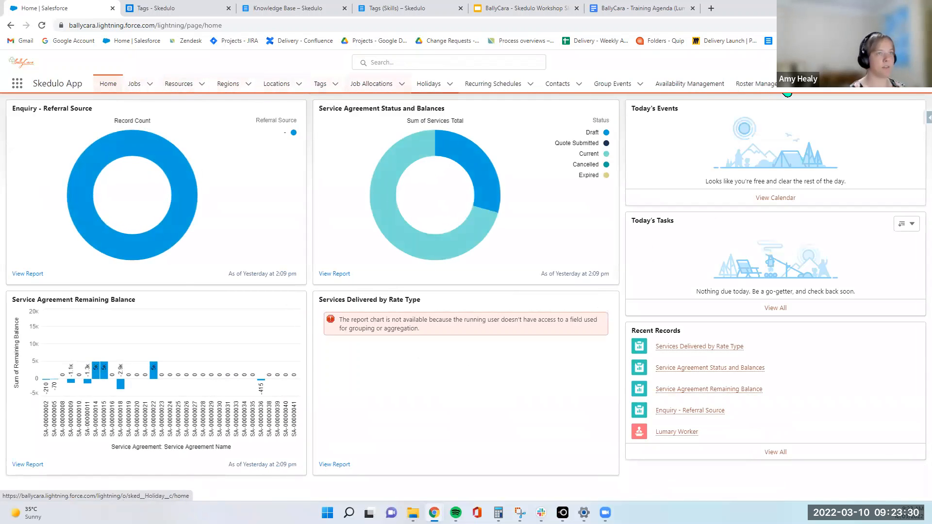
pyautogui.click(183, 85)
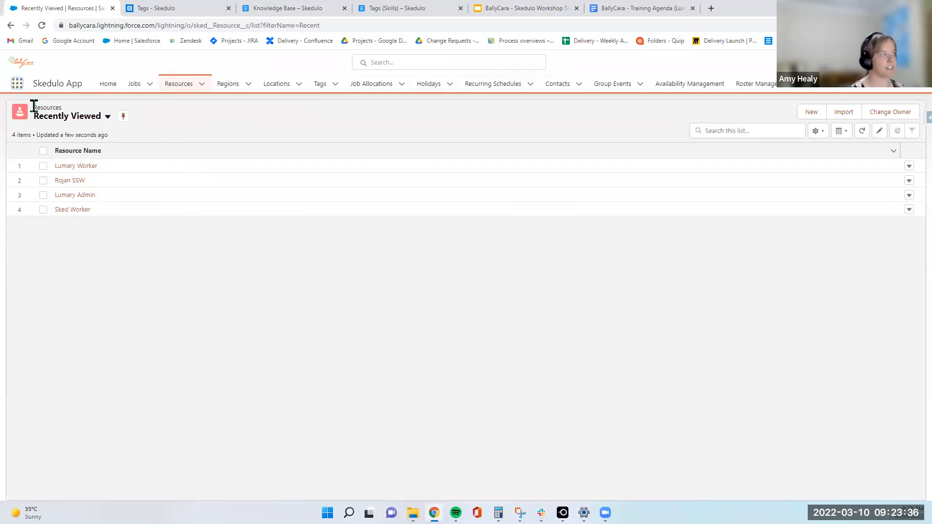
pyautogui.click(18, 84)
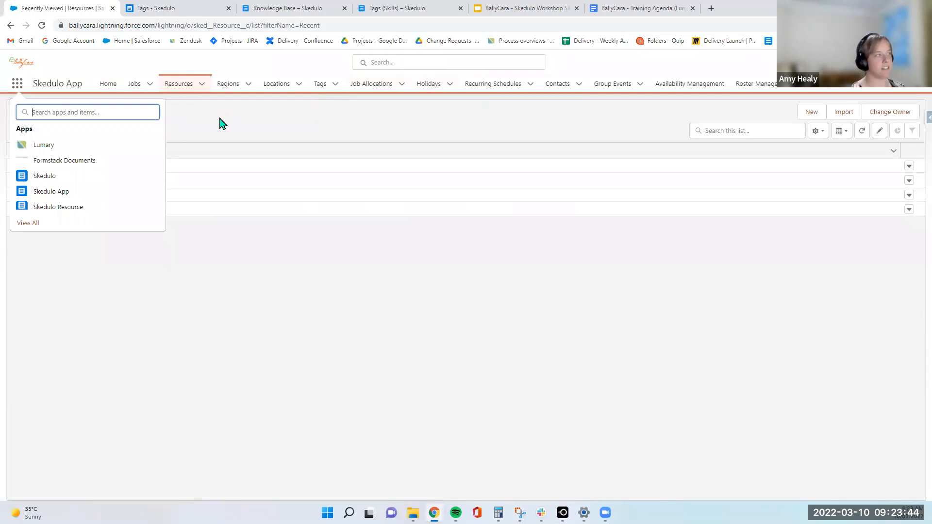
pyautogui.click(220, 126)
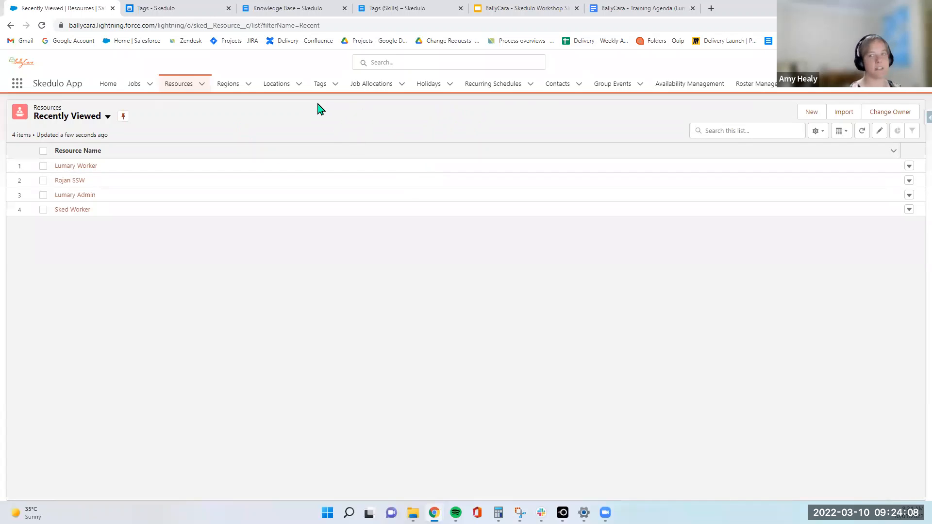
pyautogui.click(17, 84)
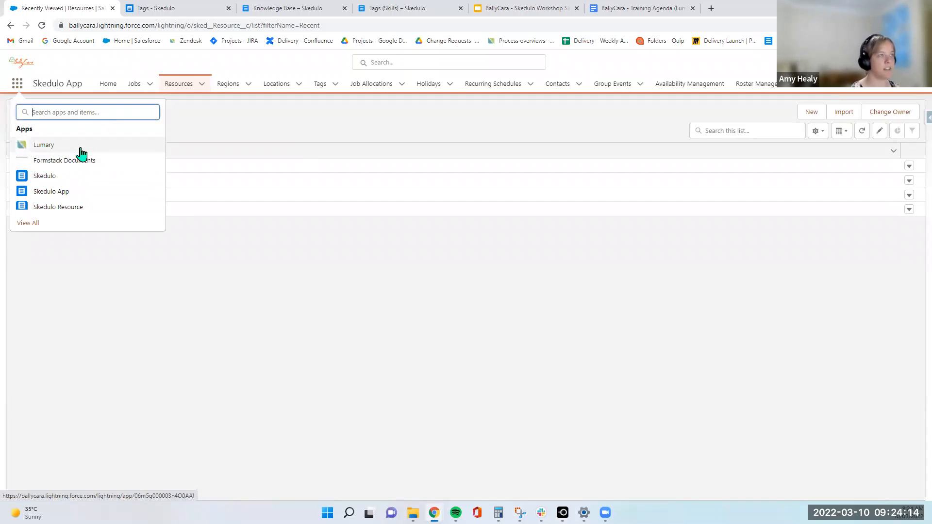
pyautogui.click(401, 131)
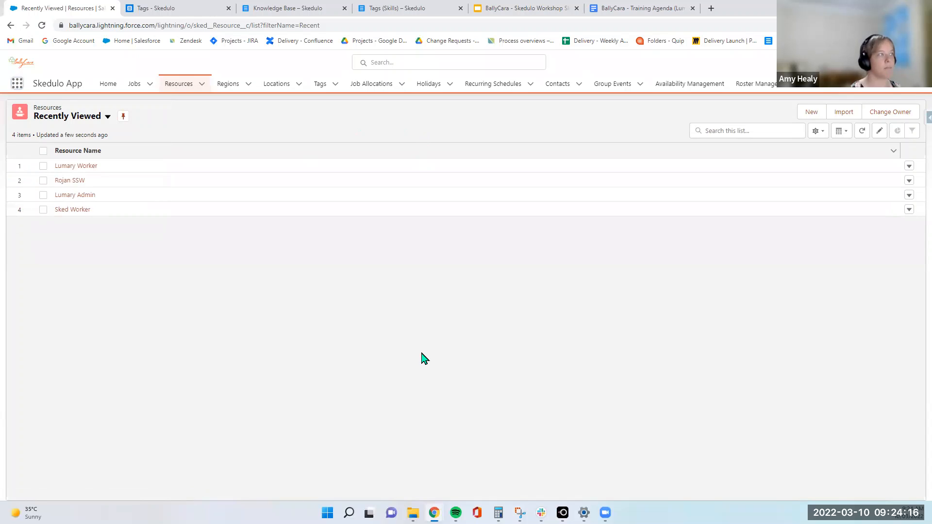
# Switch to the Skedulo web app and open the Scheduling console
pyautogui.click(156, 13)
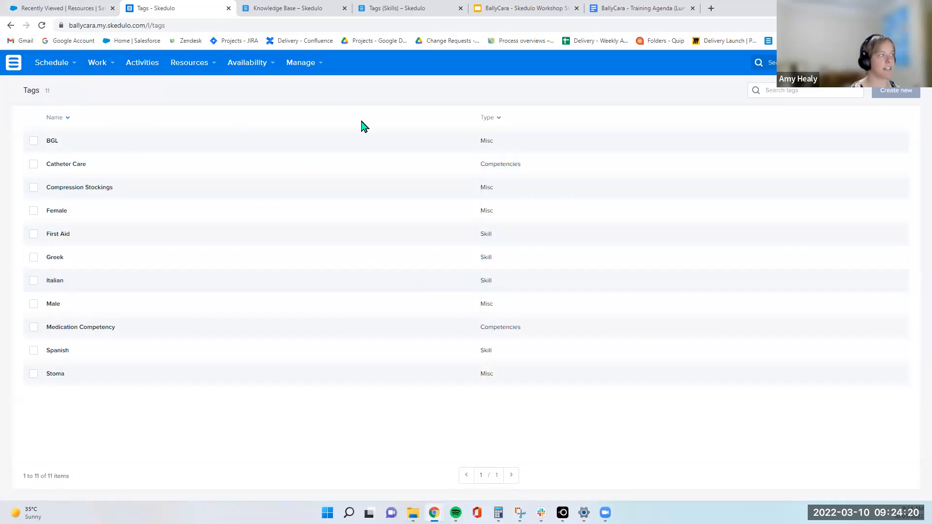
pyautogui.click(63, 69)
pyautogui.click(67, 93)
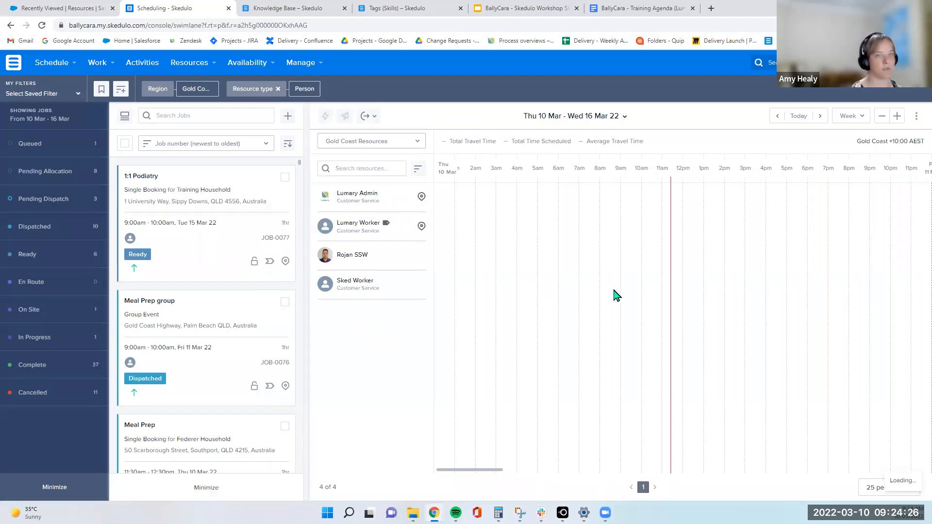
# Compare the Regions list in Salesforce with the Regions list in the Skedulo web app
pyautogui.click(32, 7)
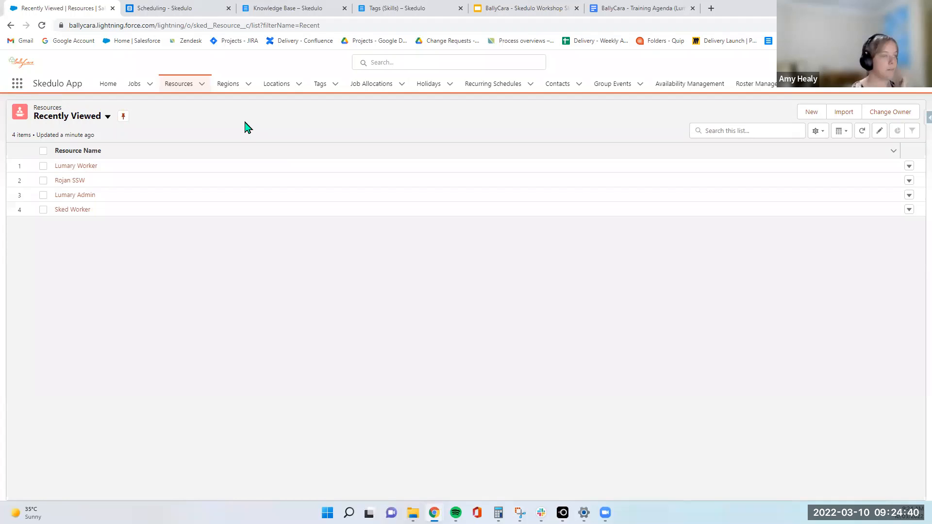
pyautogui.click(228, 87)
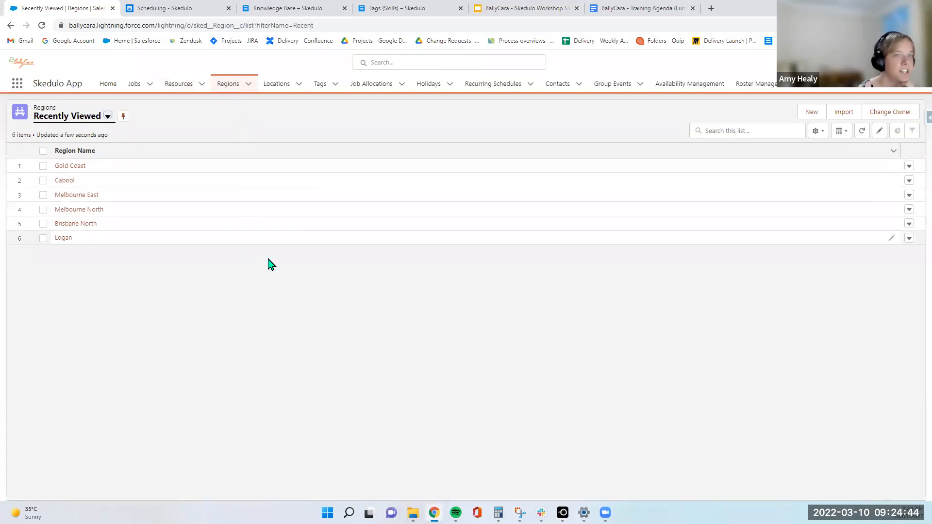
pyautogui.click(165, 8)
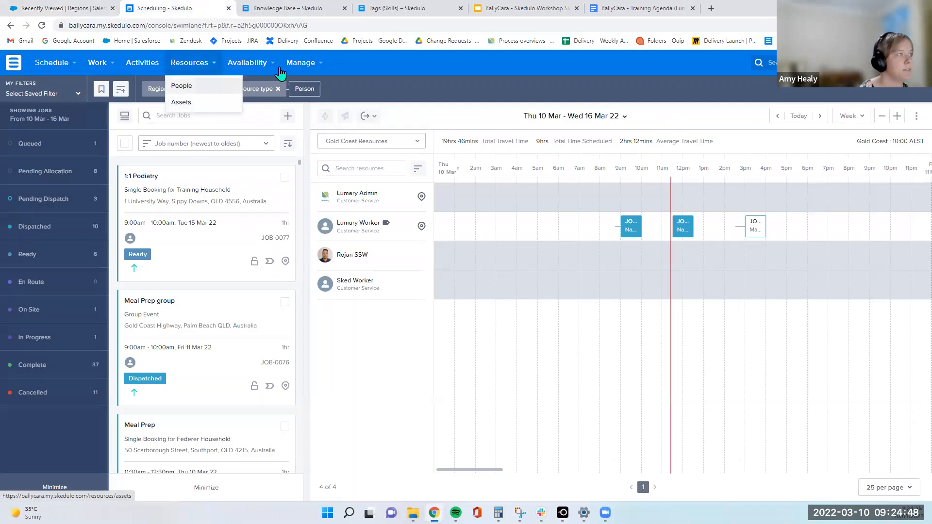
pyautogui.click(300, 63)
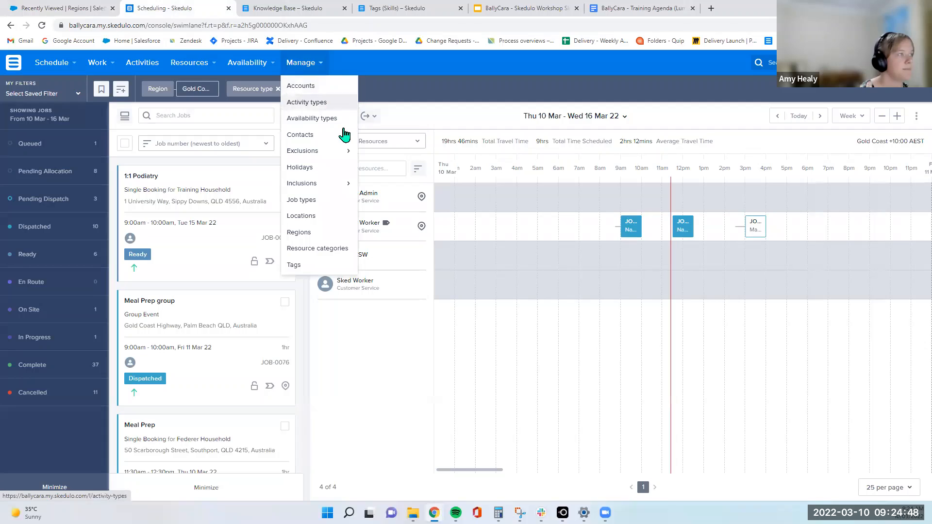
pyautogui.click(311, 232)
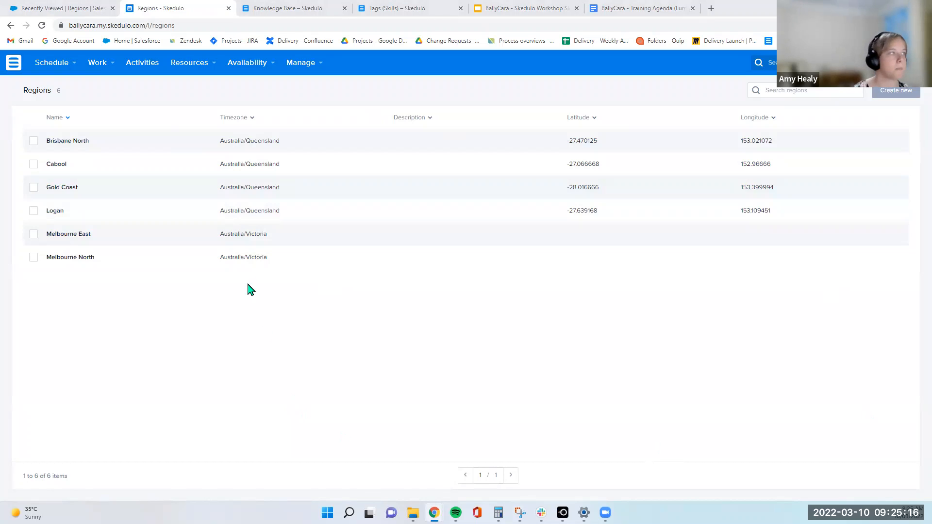
# Open the Availability calendar in the Skedulo web app
pyautogui.moveTo(257, 66)
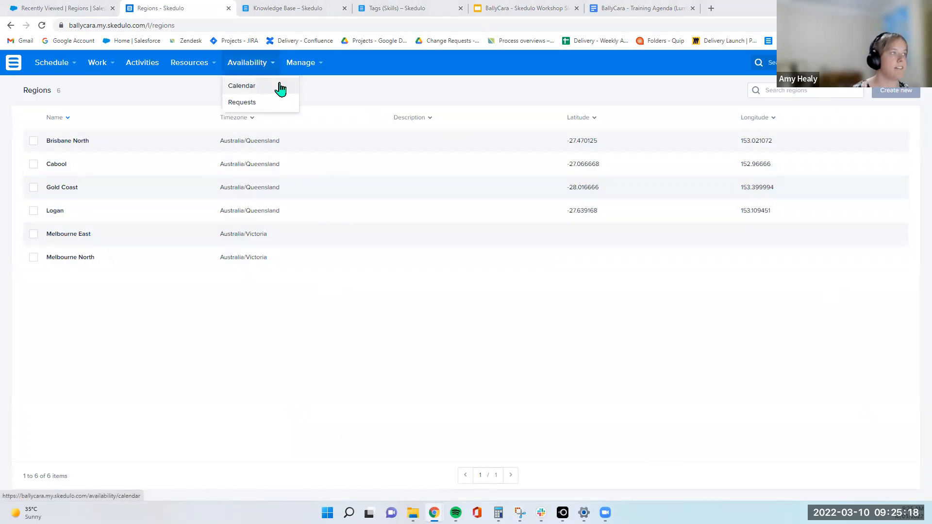
pyautogui.click(280, 88)
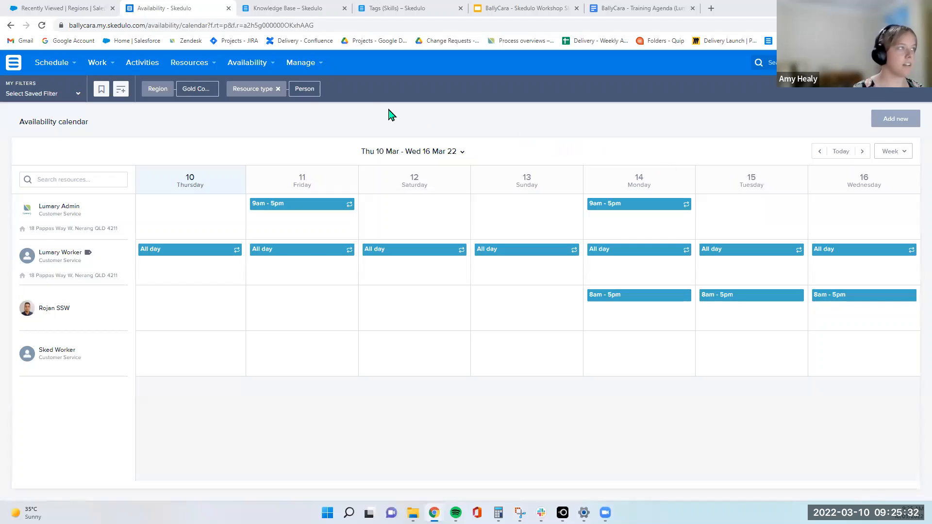
# Open the Job Types list from the Manage menu in the Skedulo web app
pyautogui.click(321, 68)
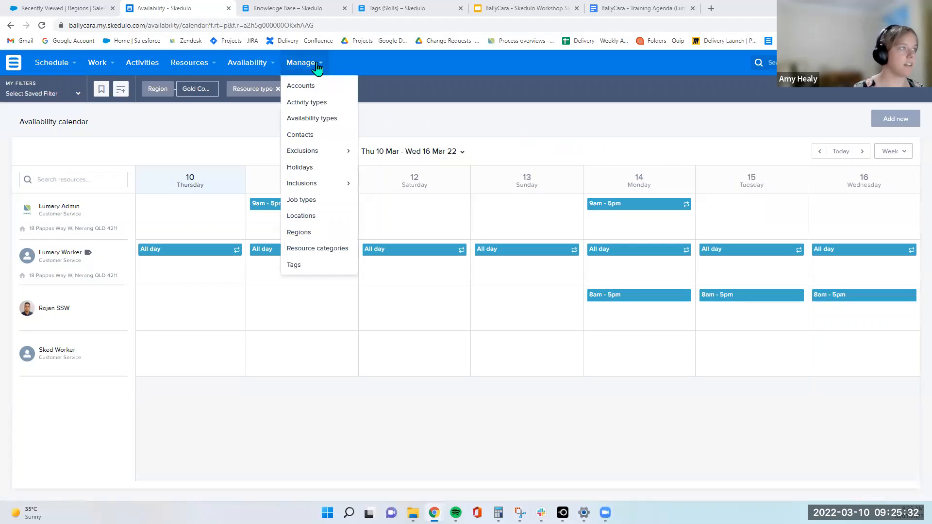
pyautogui.click(318, 201)
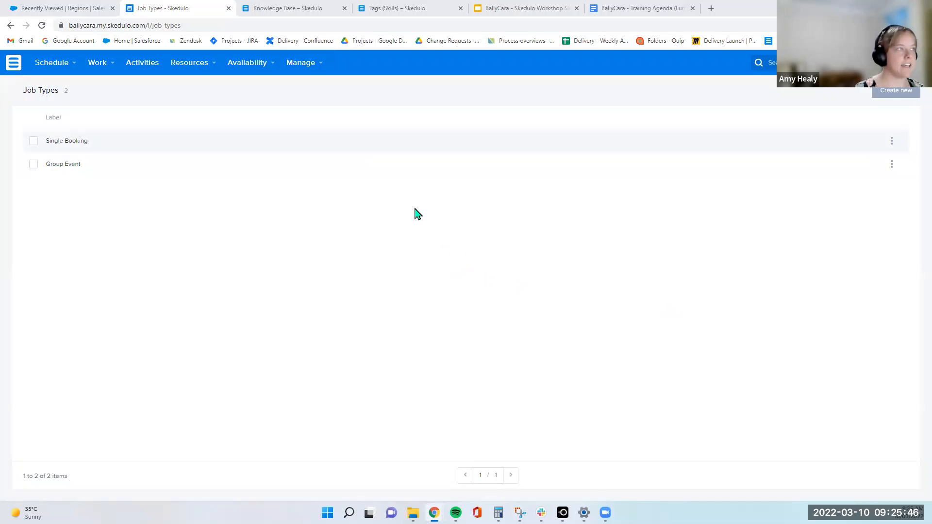
pyautogui.click(51, 63)
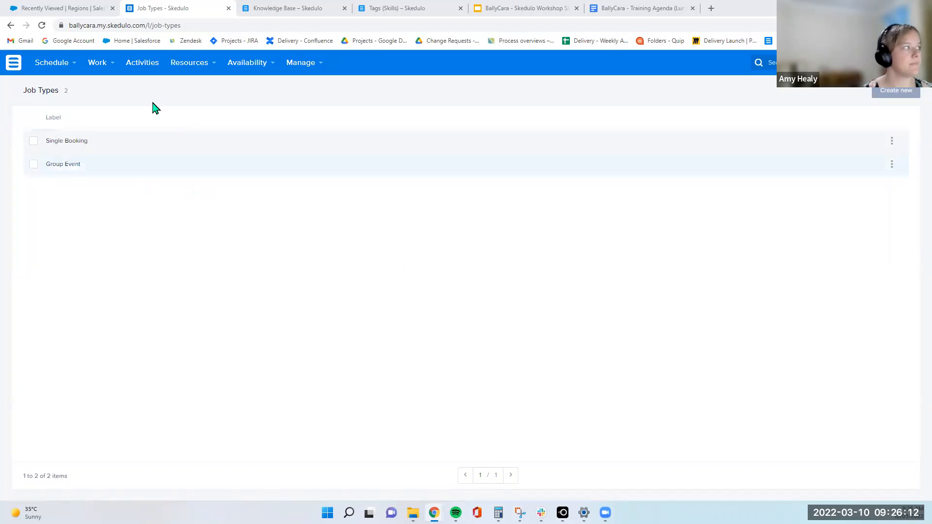
# Return to Salesforce and open the Sked Worker resource record's related records
pyautogui.click(38, 9)
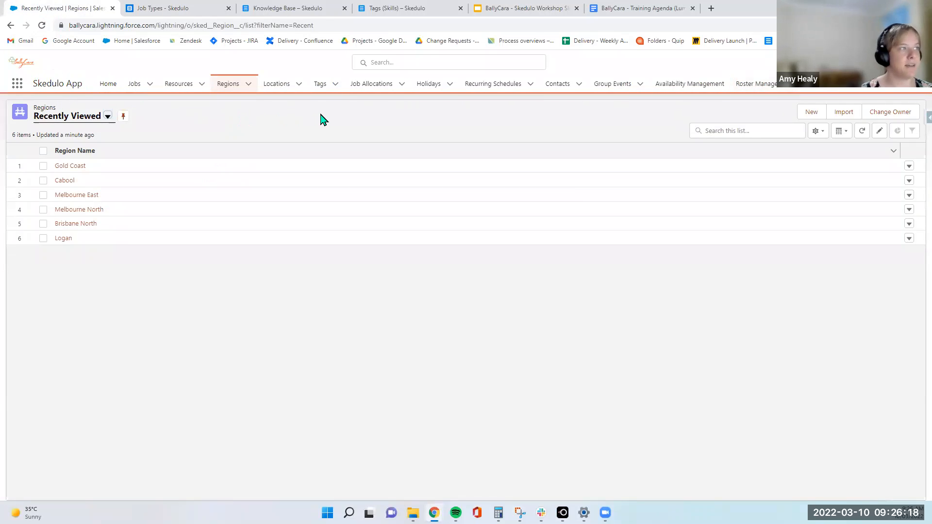
pyautogui.click(175, 90)
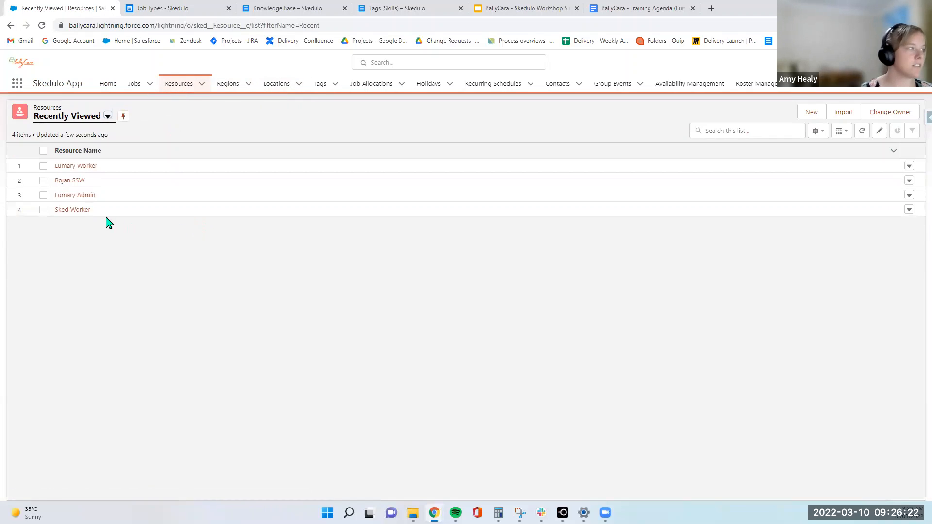
pyautogui.click(74, 209)
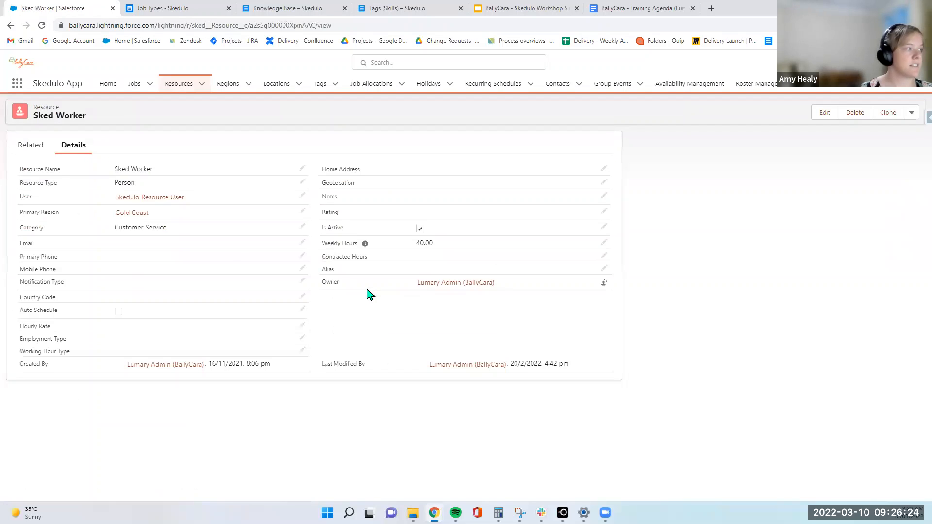
pyautogui.click(27, 145)
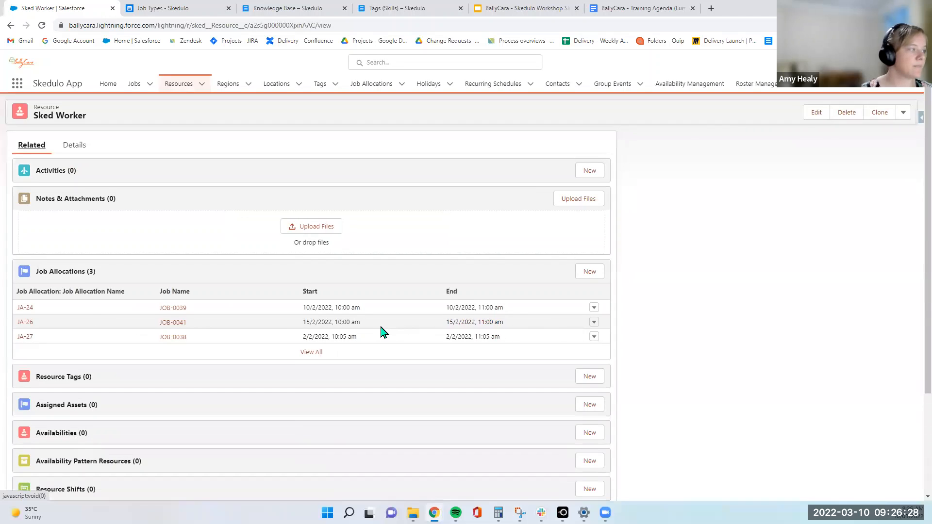
pyautogui.scroll(-3, 381, 332)
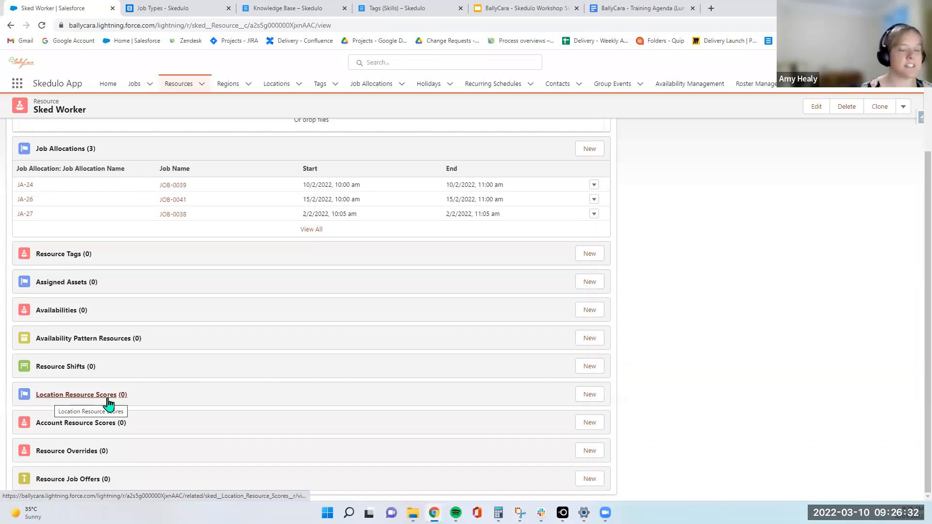
# Fill in a new location resource score for Gold Coast Centre, toggling Whitelisted and Blacklisted, then close it without saving
pyautogui.click(590, 395)
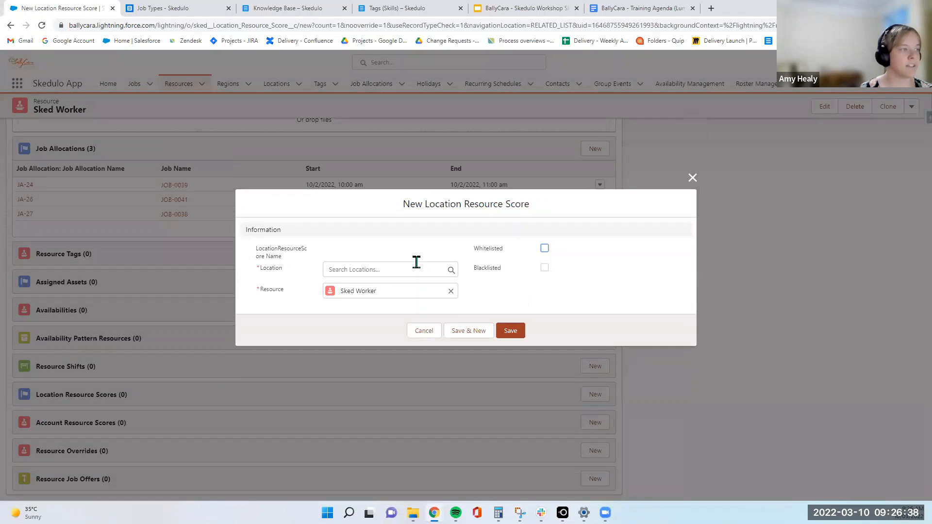
pyautogui.click(417, 262)
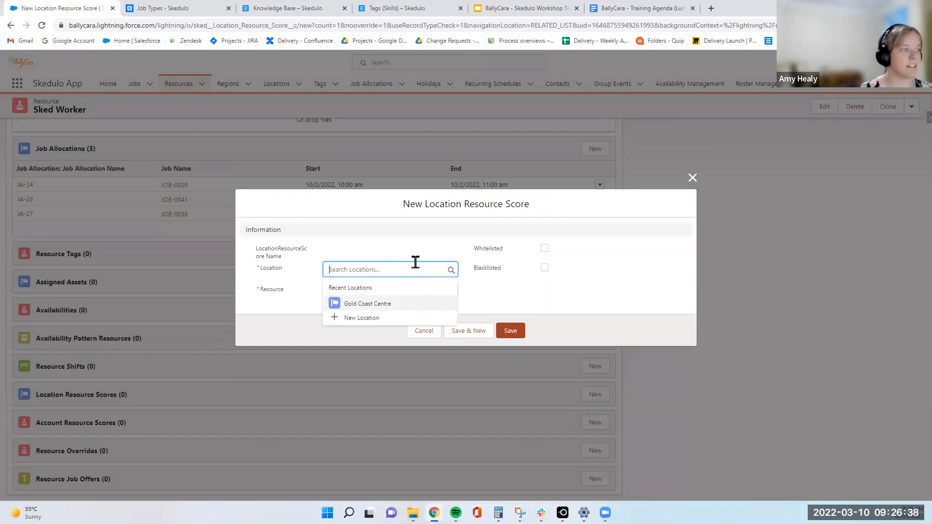
pyautogui.click(391, 305)
pyautogui.click(545, 263)
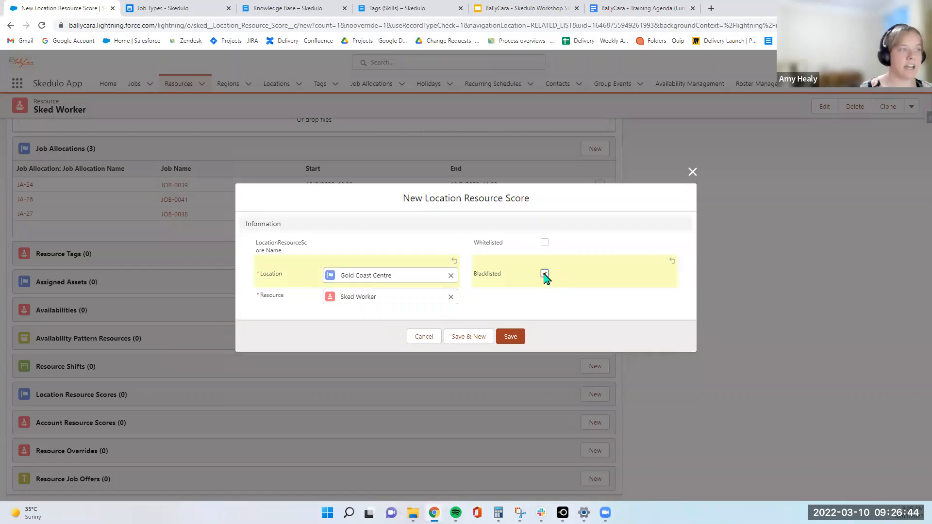
pyautogui.click(545, 274)
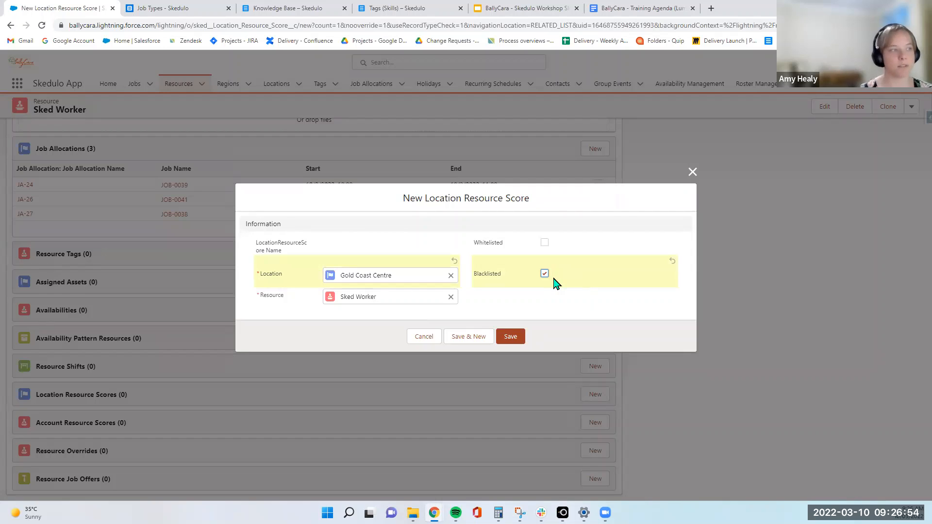
pyautogui.click(544, 243)
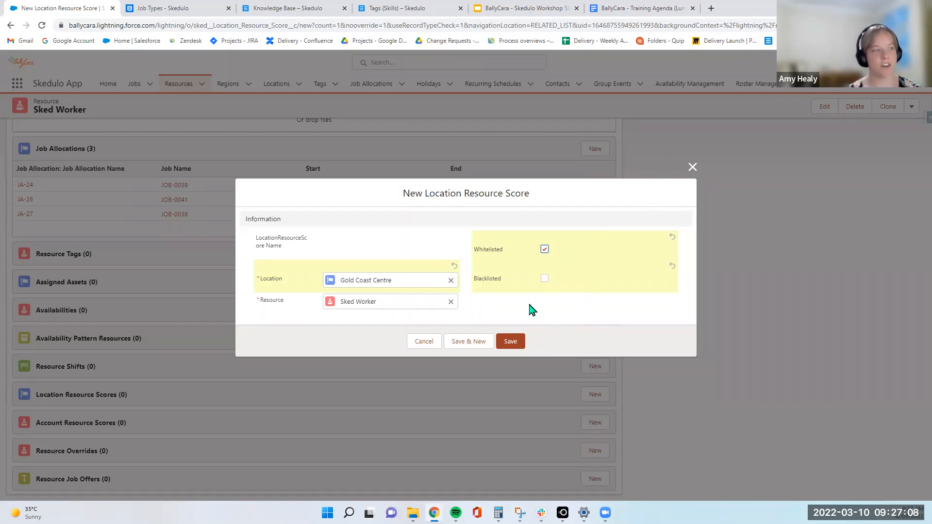
pyautogui.click(545, 249)
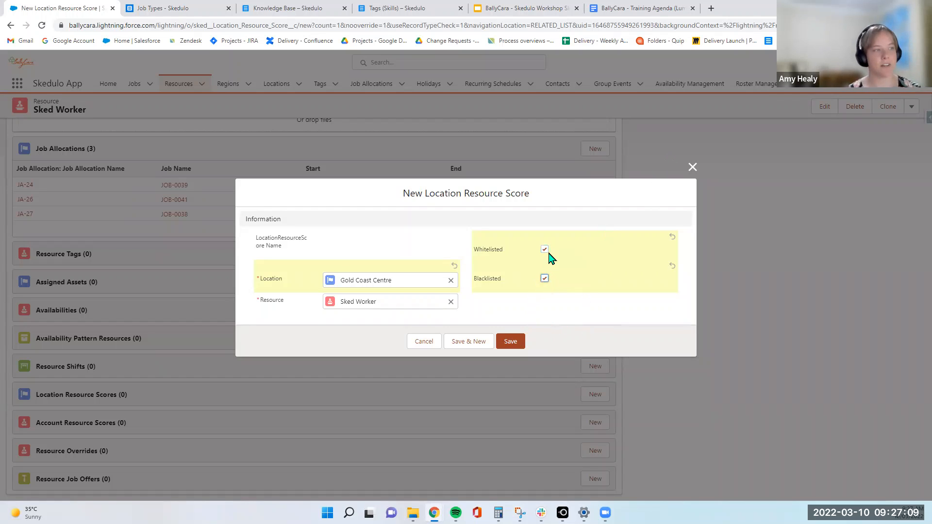
pyautogui.click(544, 281)
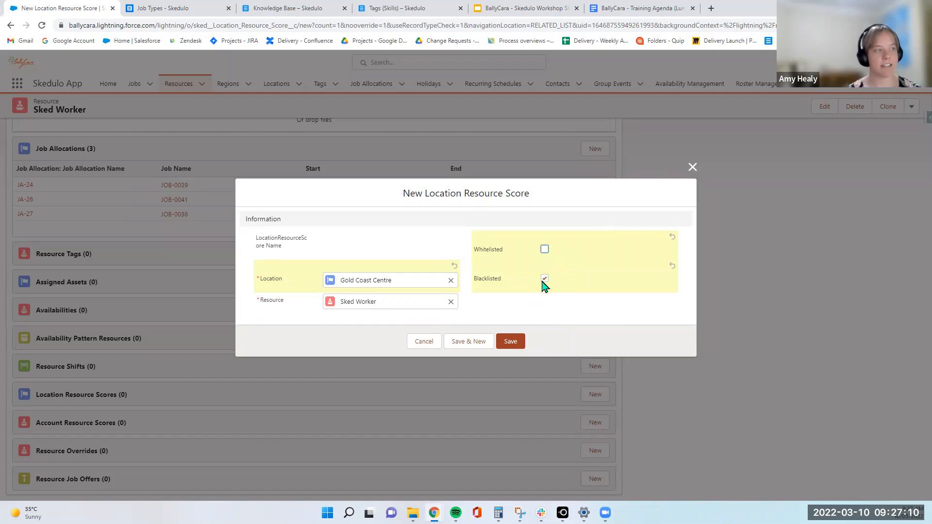
pyautogui.click(692, 167)
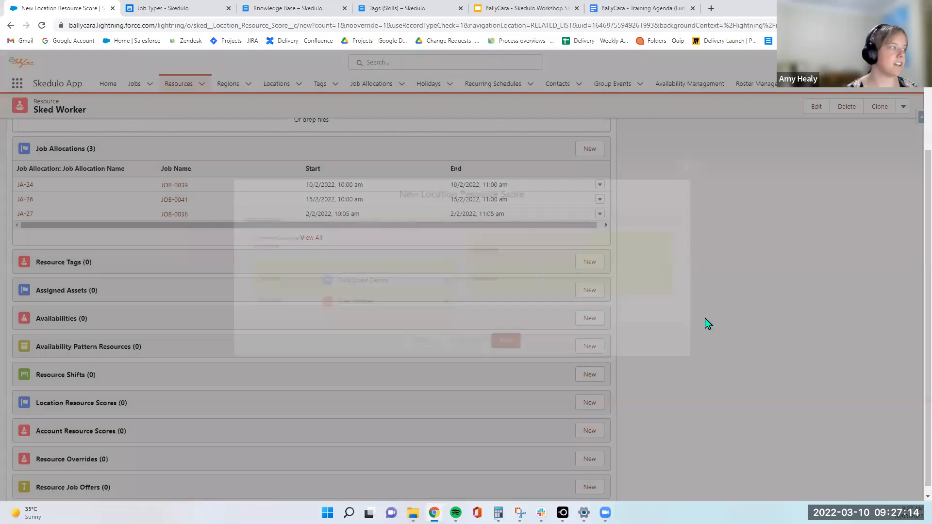
pyautogui.scroll(2, 589, 391)
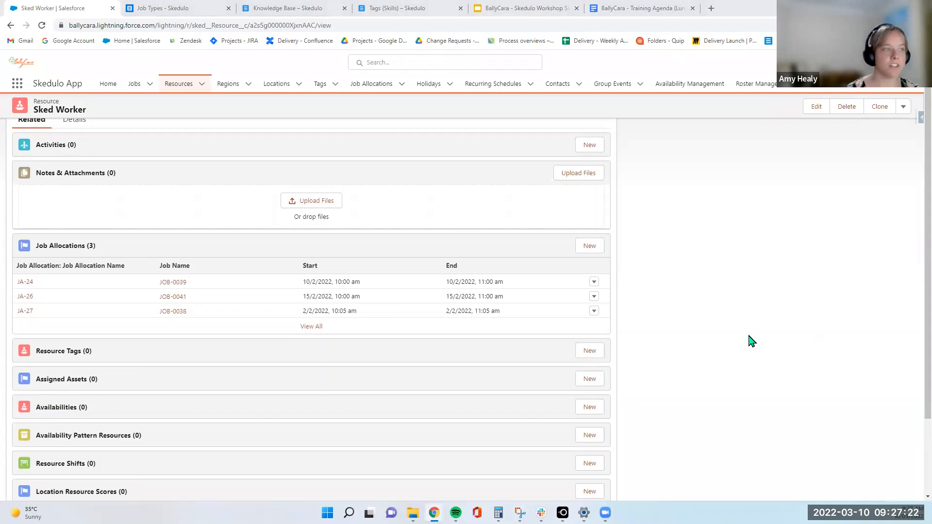
pyautogui.scroll(1, 729, 342)
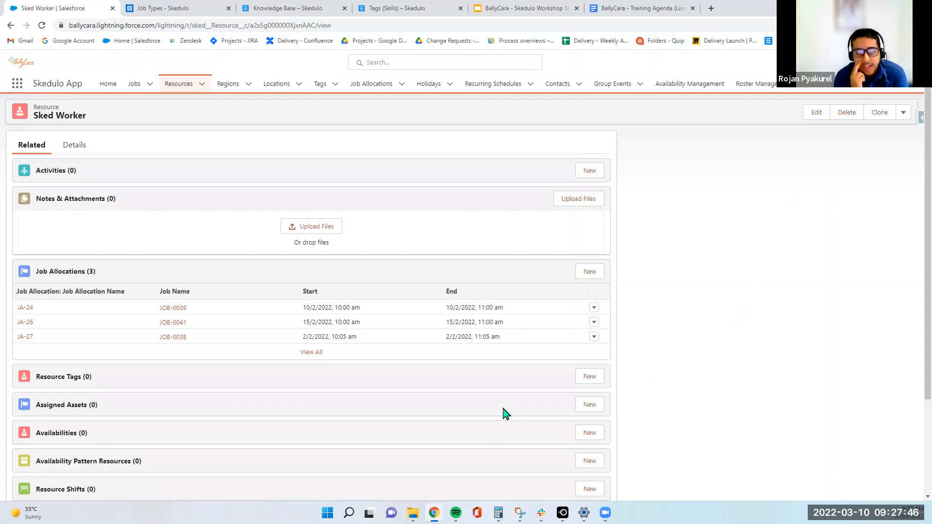
pyautogui.scroll(-3, 504, 414)
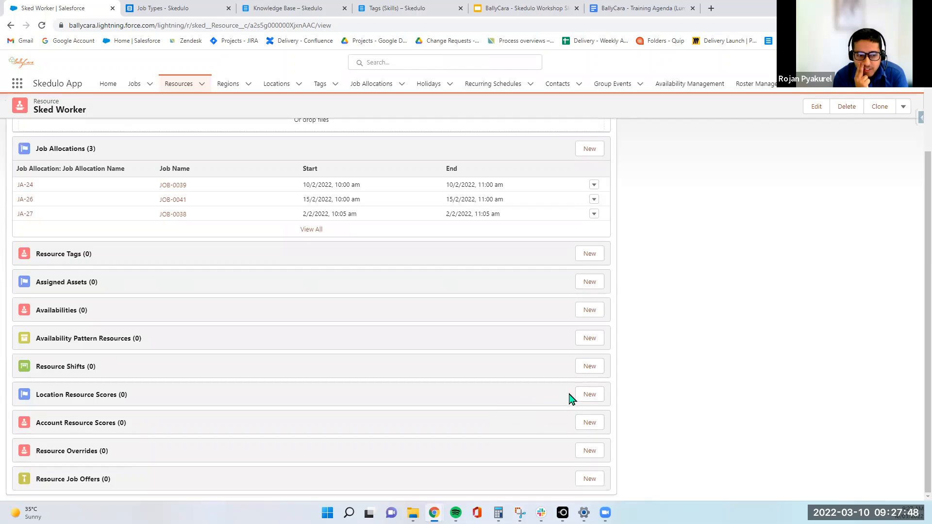
pyautogui.click(586, 394)
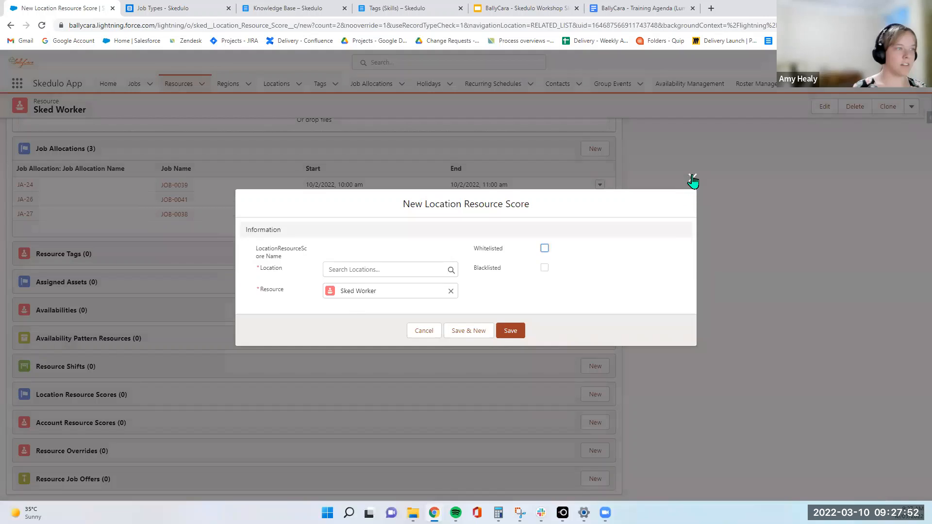
pyautogui.click(693, 179)
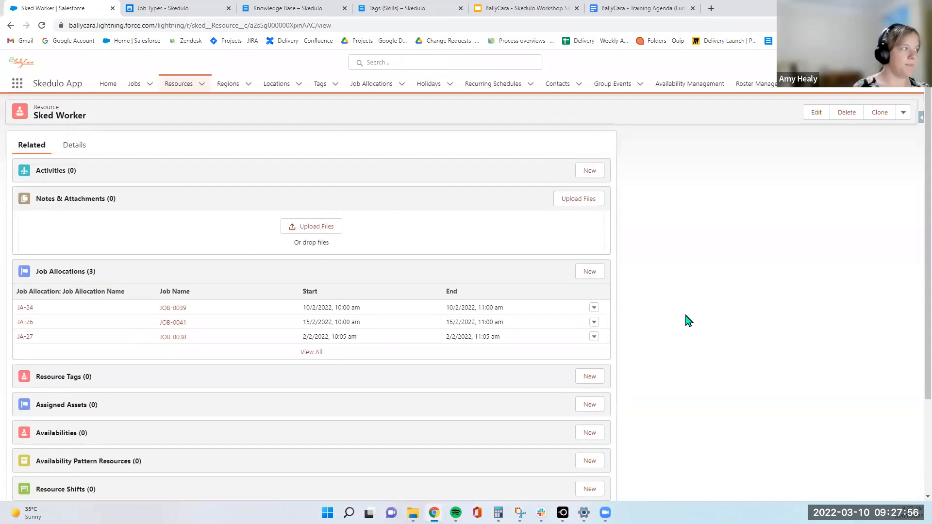
pyautogui.click(77, 148)
pyautogui.click(41, 154)
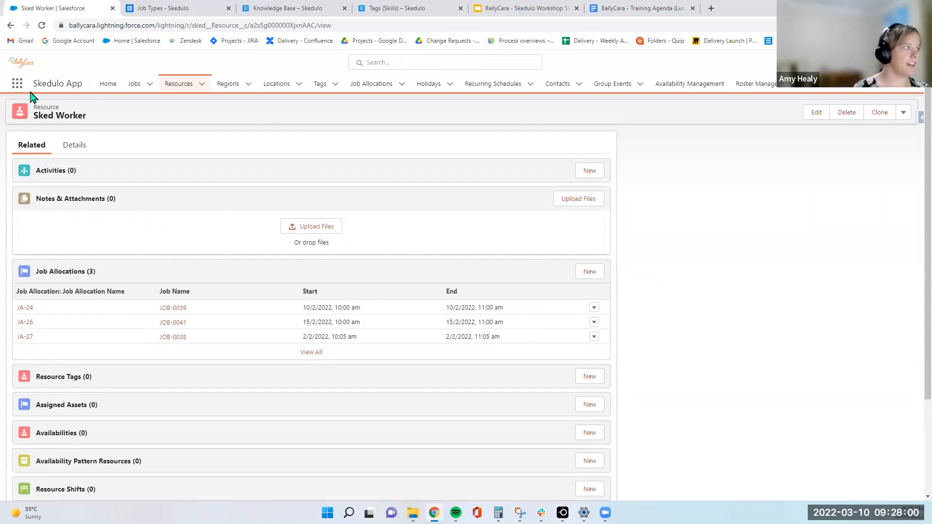
# Switch to the Lumary app, open the training client contact from Contacts, and review its Associations tab
pyautogui.click(17, 84)
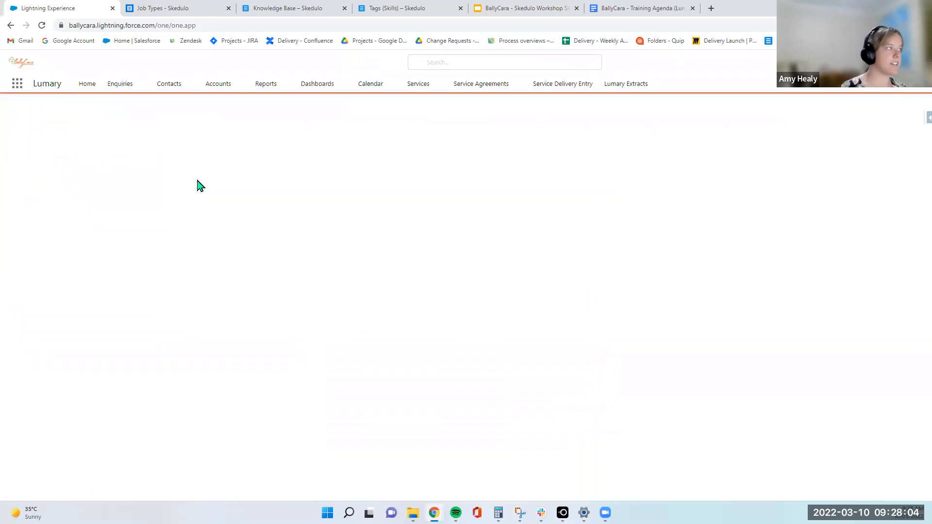
pyautogui.click(169, 84)
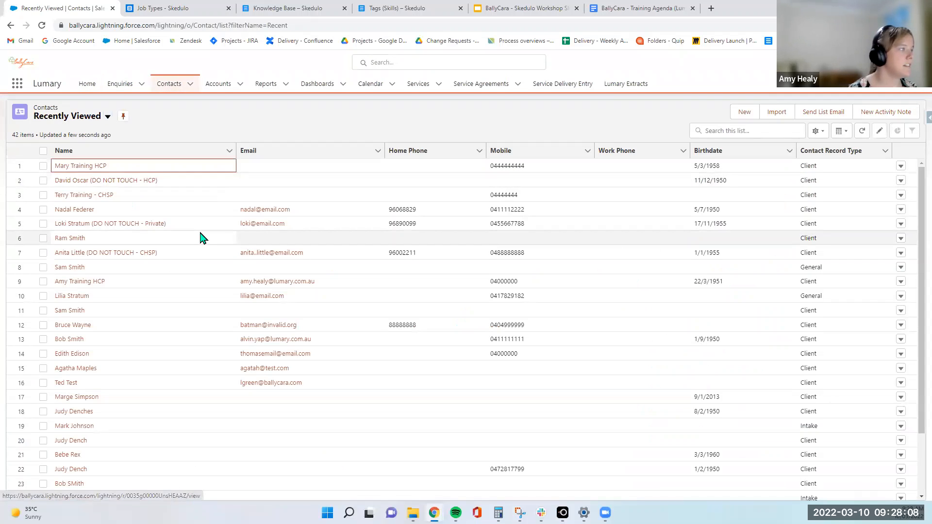
pyautogui.press('Return')
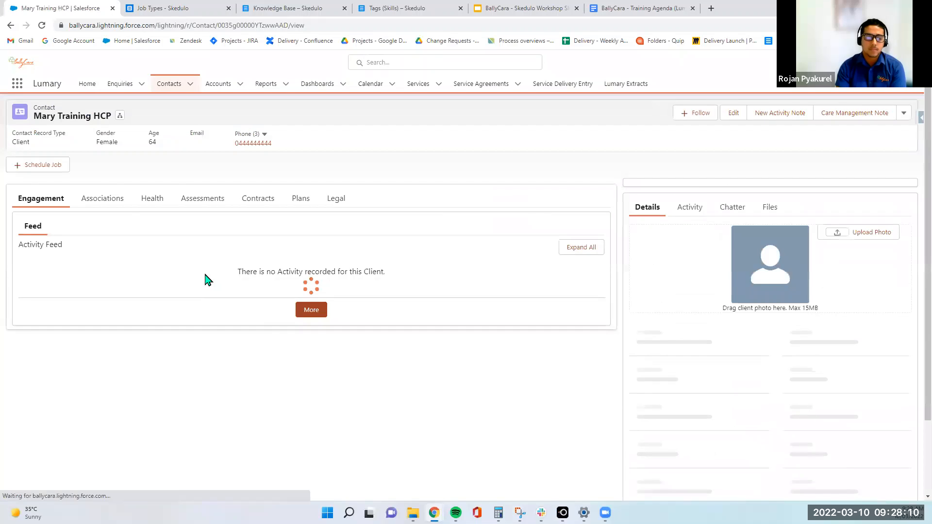
pyautogui.click(113, 273)
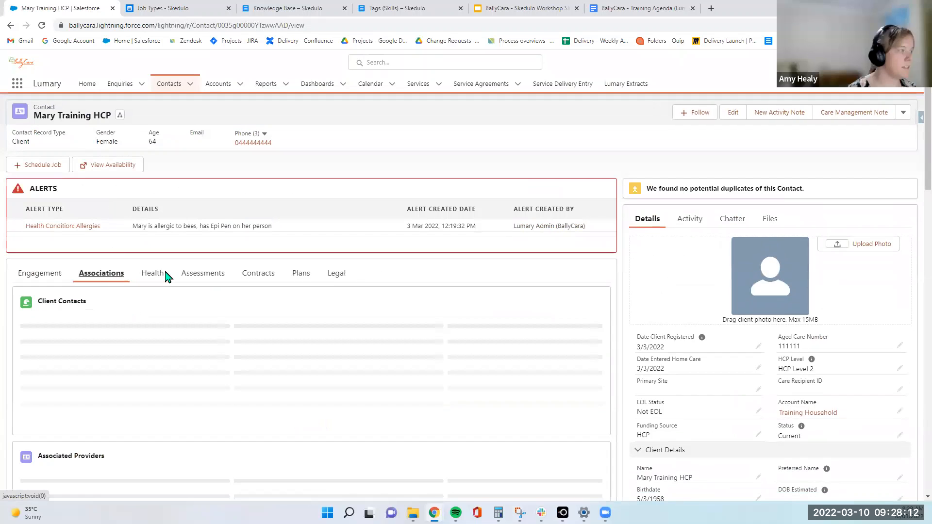
pyautogui.scroll(-1, 165, 317)
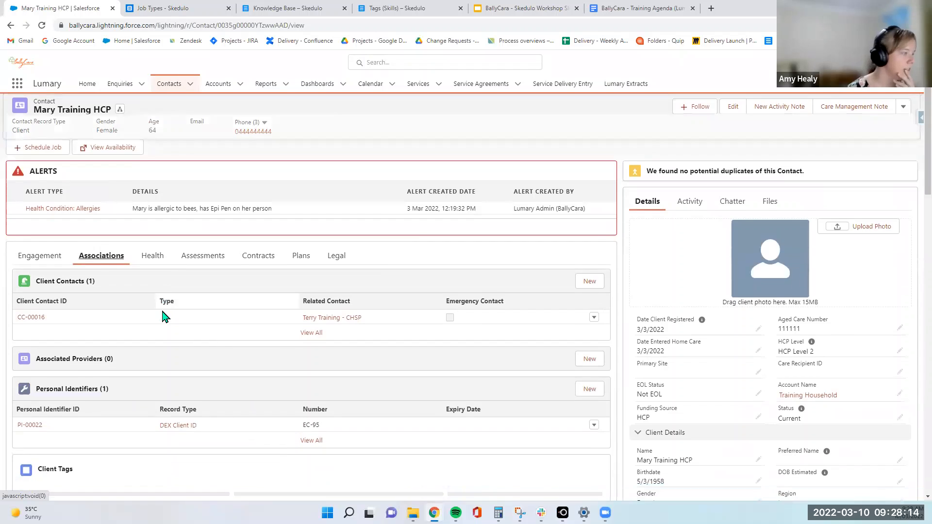
pyautogui.scroll(-2, 164, 317)
pyautogui.scroll(2, 165, 317)
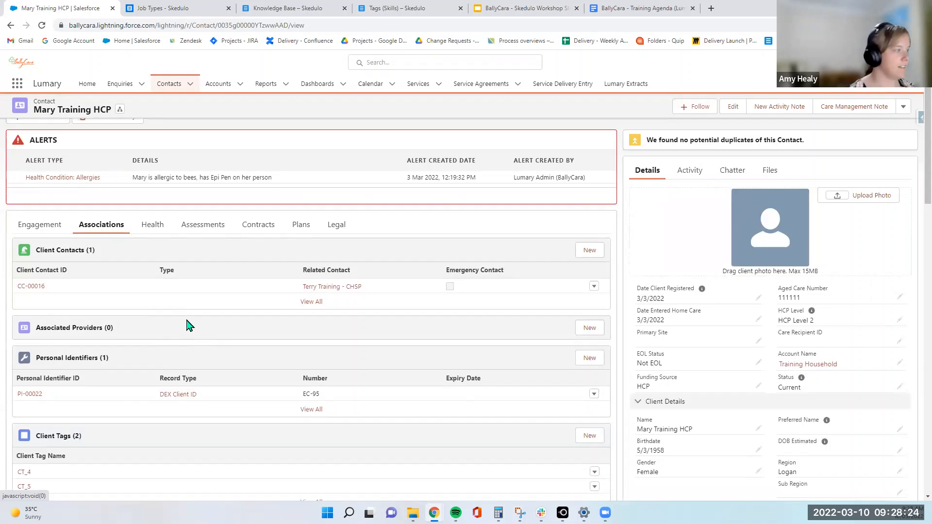
pyautogui.scroll(1, 192, 315)
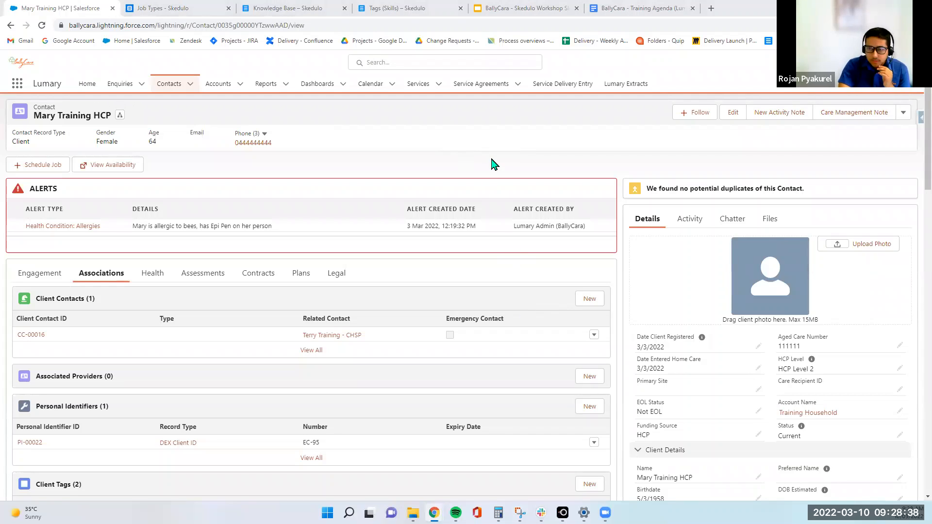
pyautogui.scroll(-2, 271, 306)
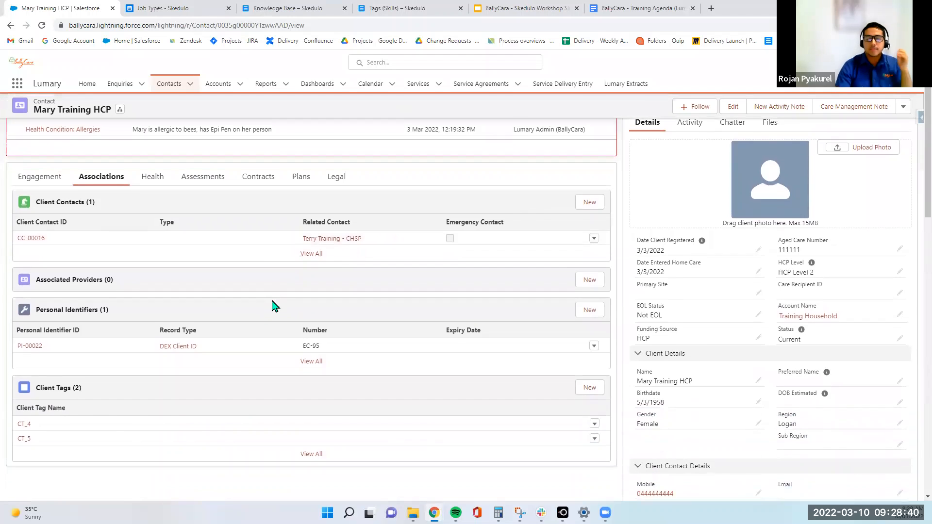
pyautogui.scroll(2, 271, 311)
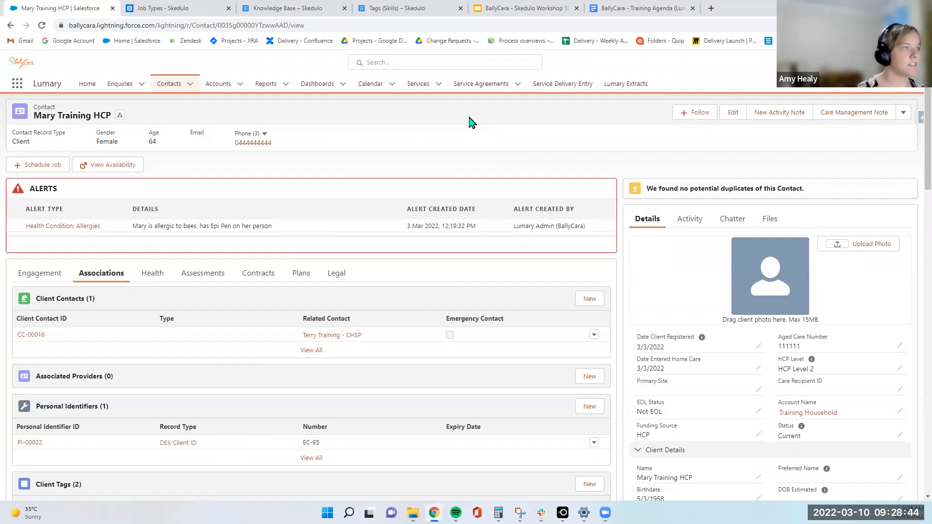
# Look over the training agenda document and the Skedulo Job Types tab, then return to the client contact
pyautogui.click(669, 7)
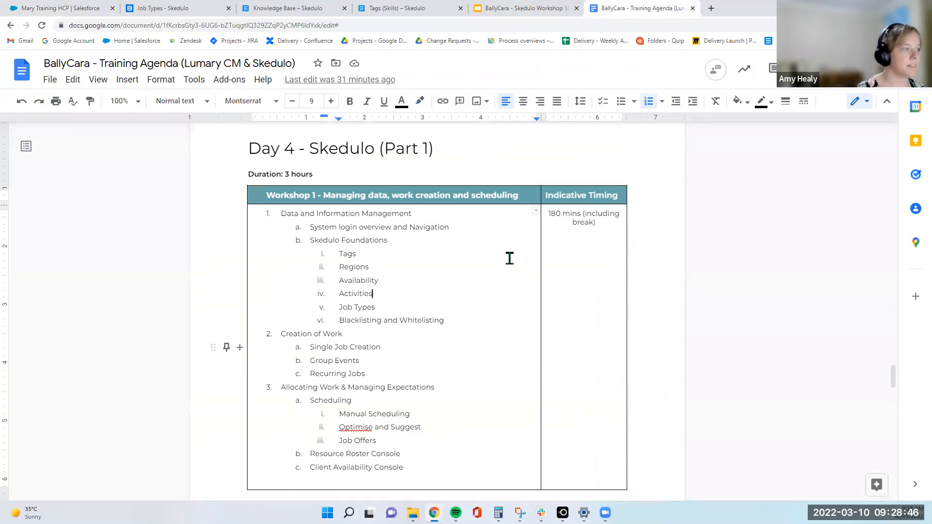
pyautogui.click(441, 334)
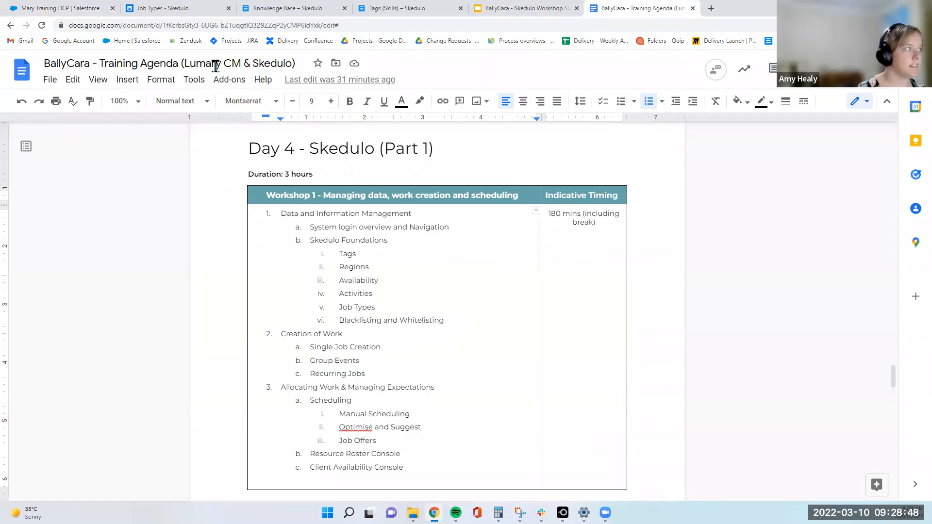
pyautogui.click(204, 7)
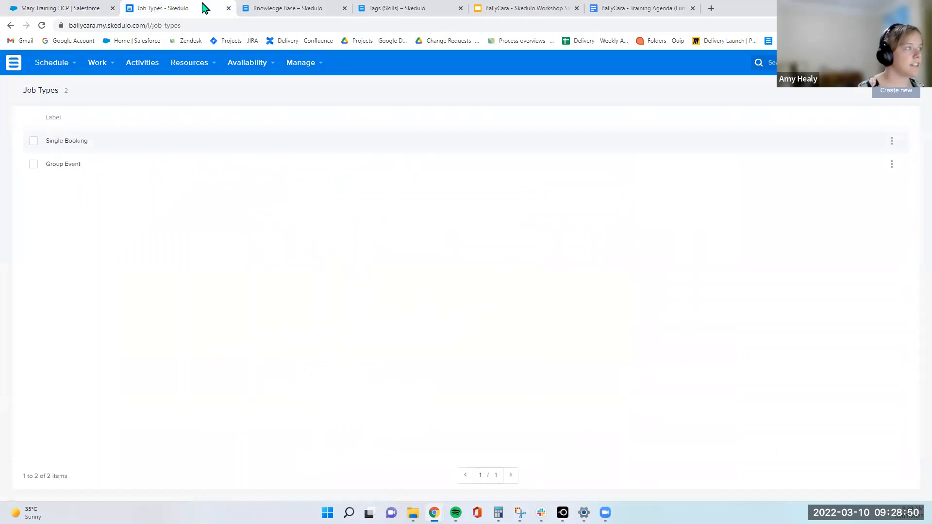
pyautogui.click(63, 8)
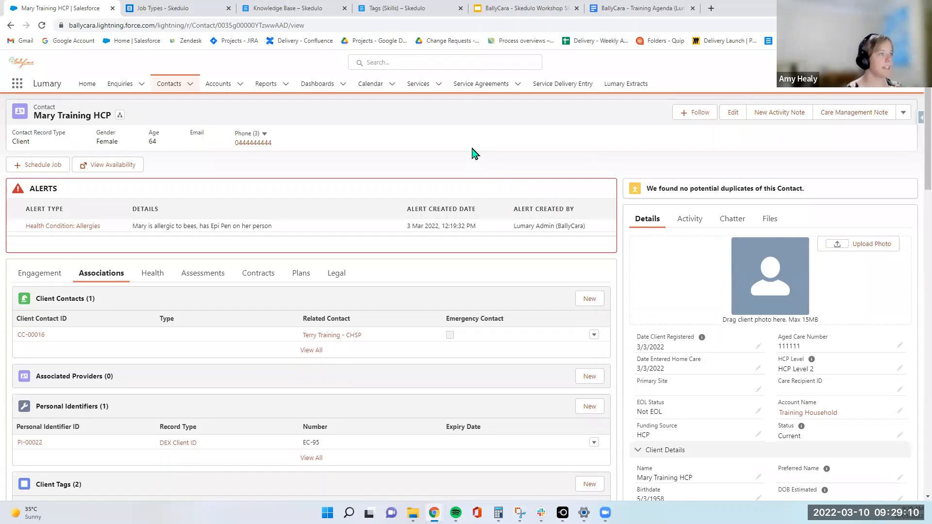
# Switch to the Skedulo App and start a new resource named Training Resource with Resource Type Person
pyautogui.click(18, 85)
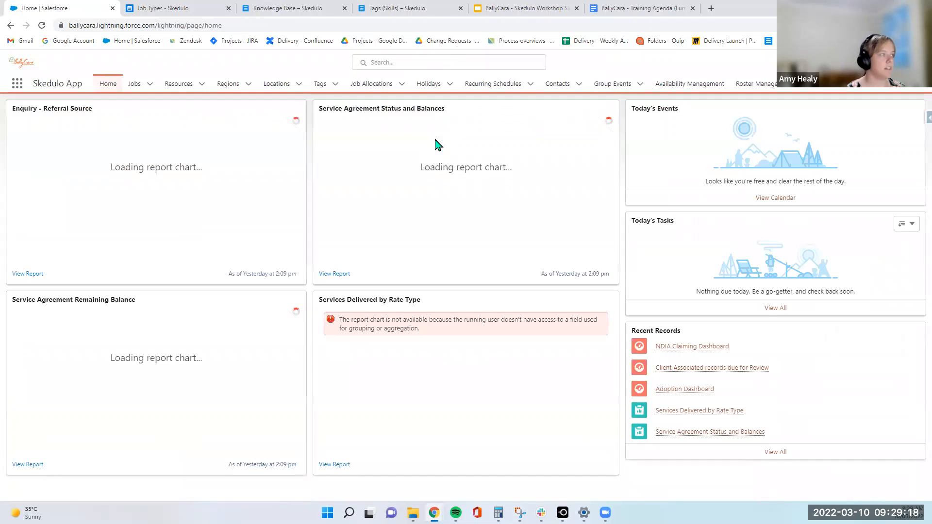
pyautogui.click(175, 88)
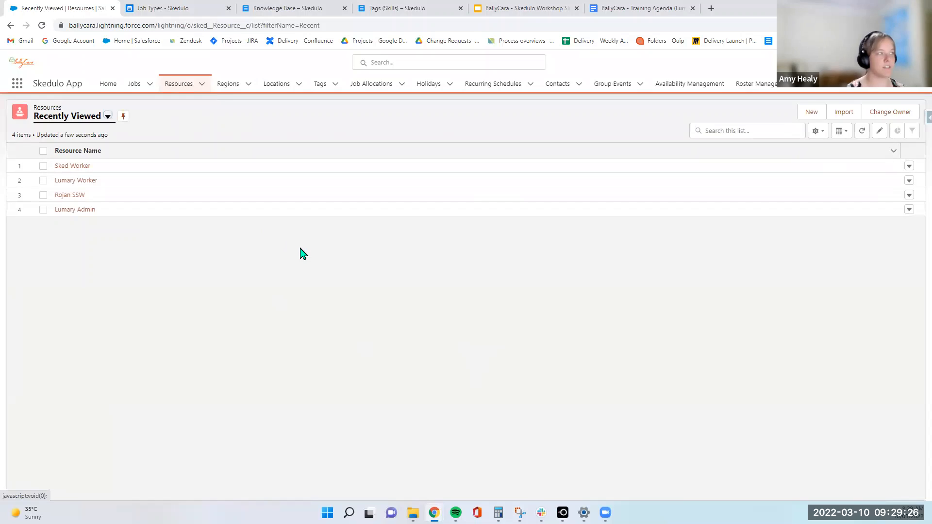
pyautogui.click(812, 112)
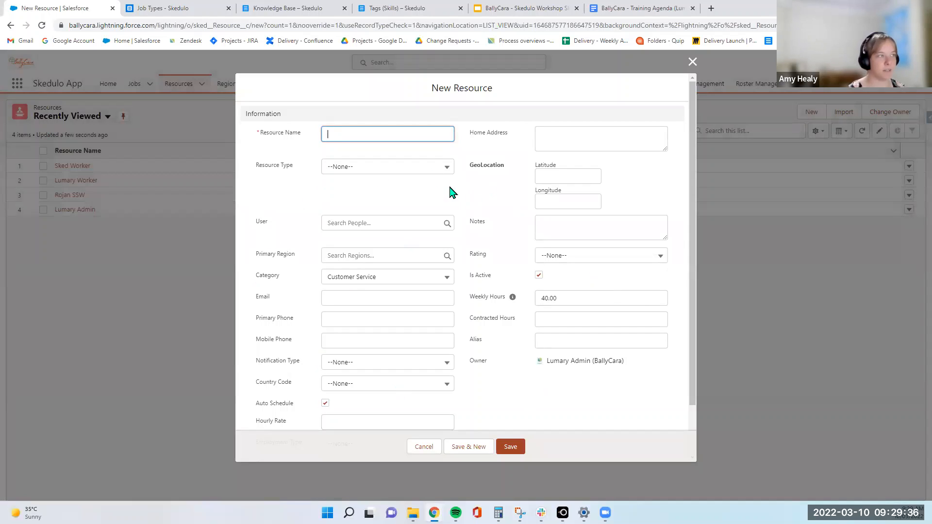
pyautogui.click(441, 170)
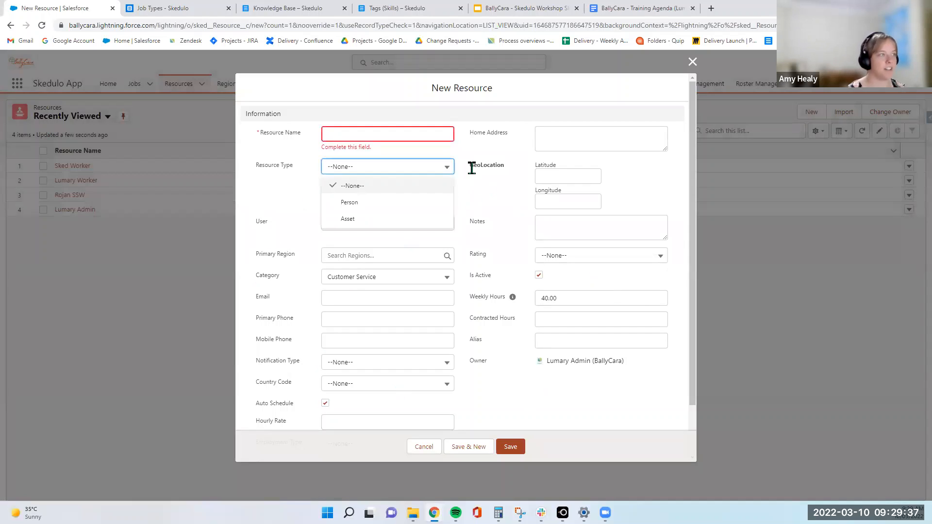
pyautogui.click(405, 204)
pyautogui.click(385, 129)
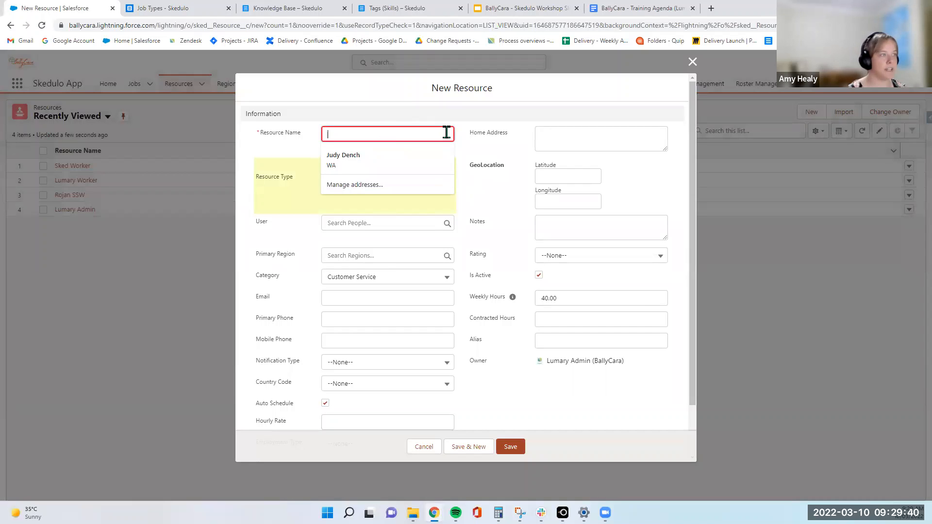
pyautogui.write('Training Re')
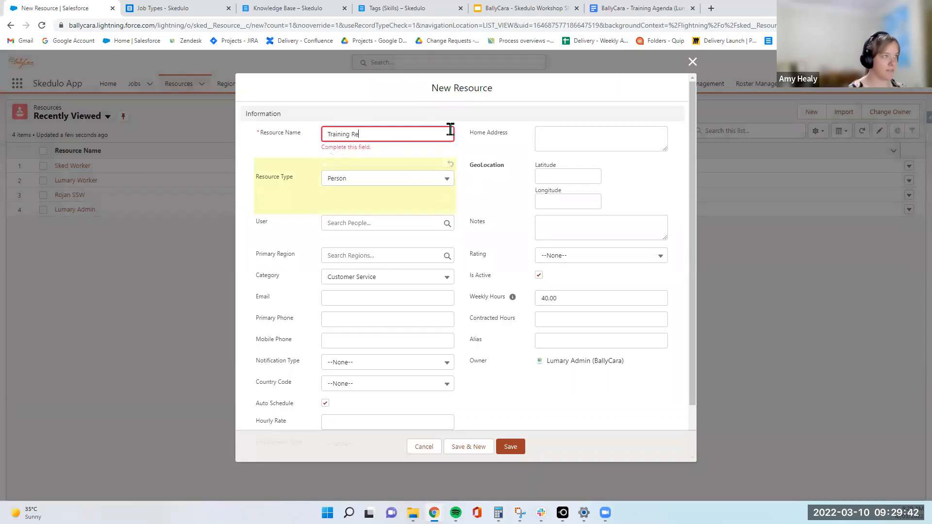
pyautogui.write('source')
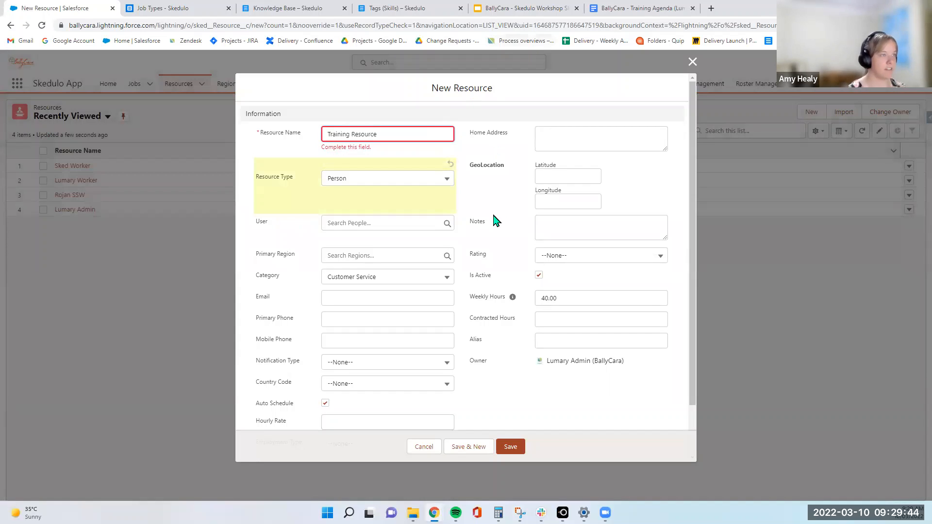
# Set the new resource's Primary Region to Brisbane North, then close the form without saving
pyautogui.click(510, 220)
pyautogui.scroll(-1, 510, 219)
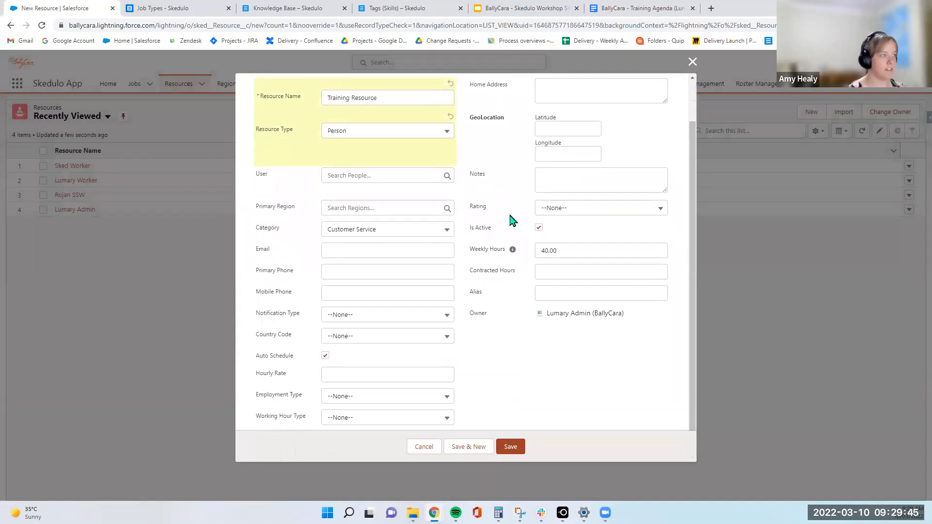
pyautogui.click(391, 207)
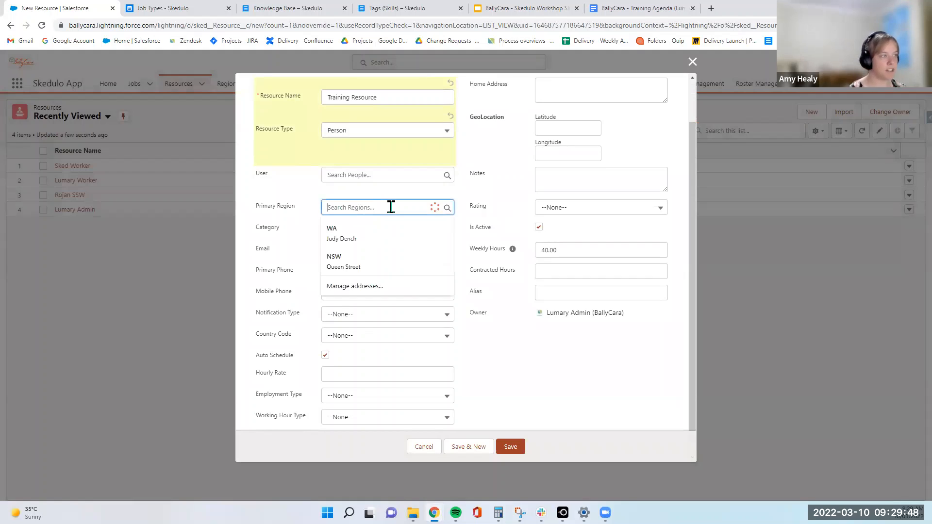
pyautogui.click(403, 305)
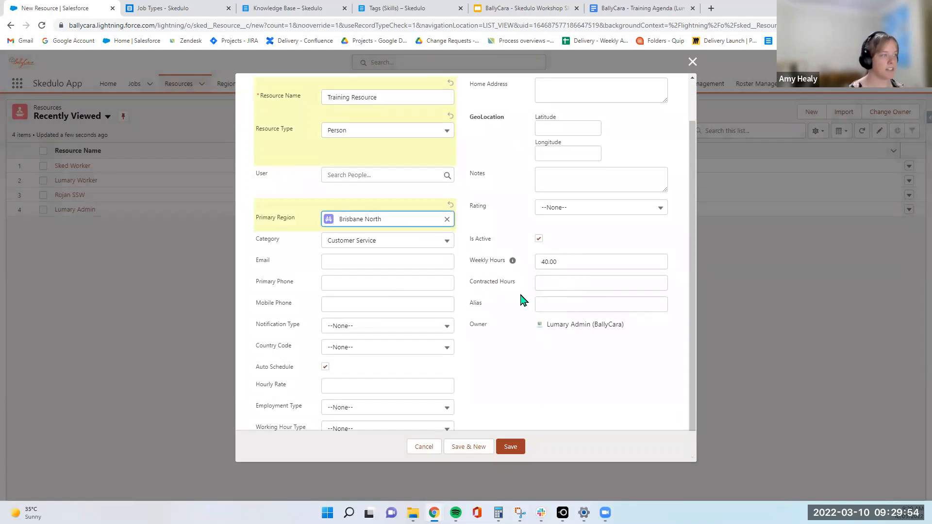
pyautogui.scroll(-1, 524, 275)
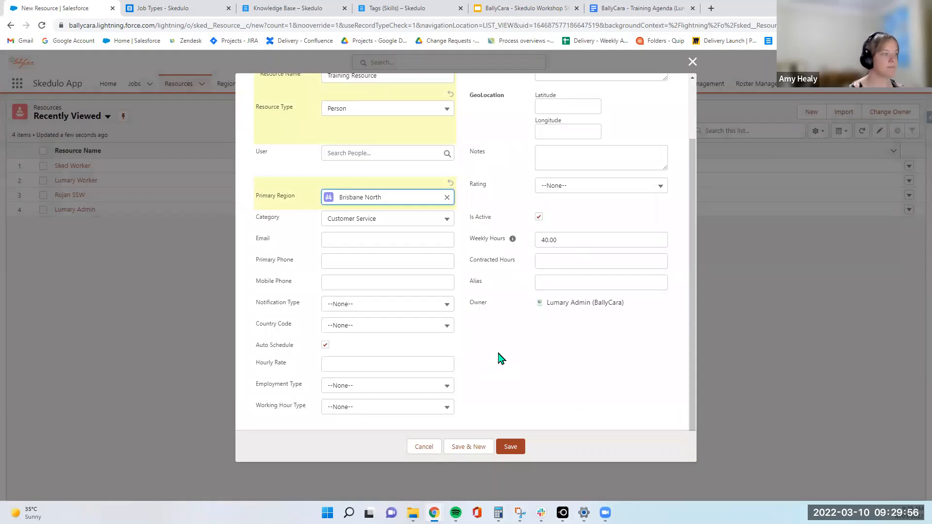
pyautogui.scroll(3, 499, 357)
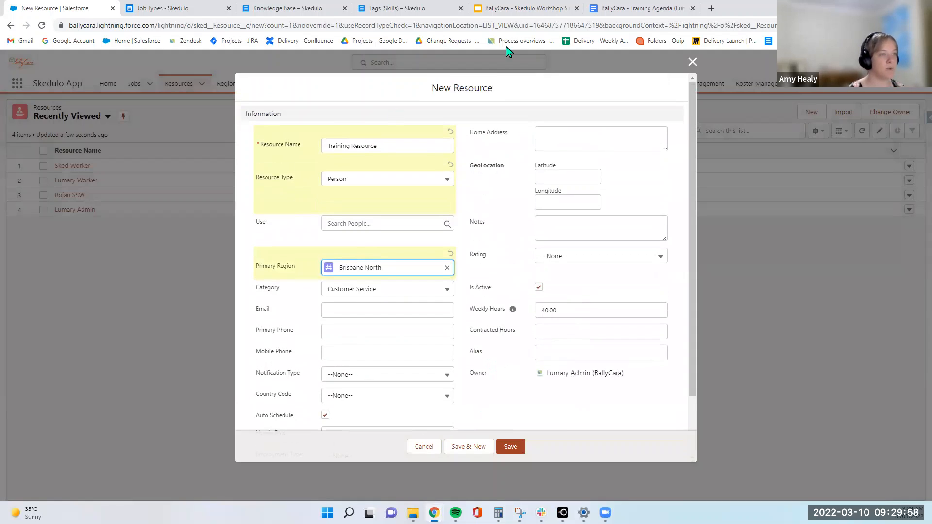
pyautogui.click(691, 63)
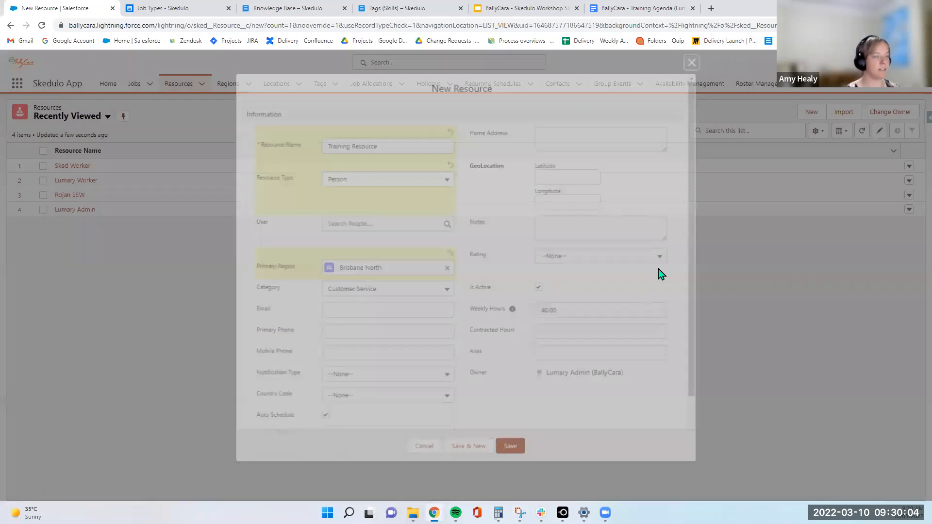